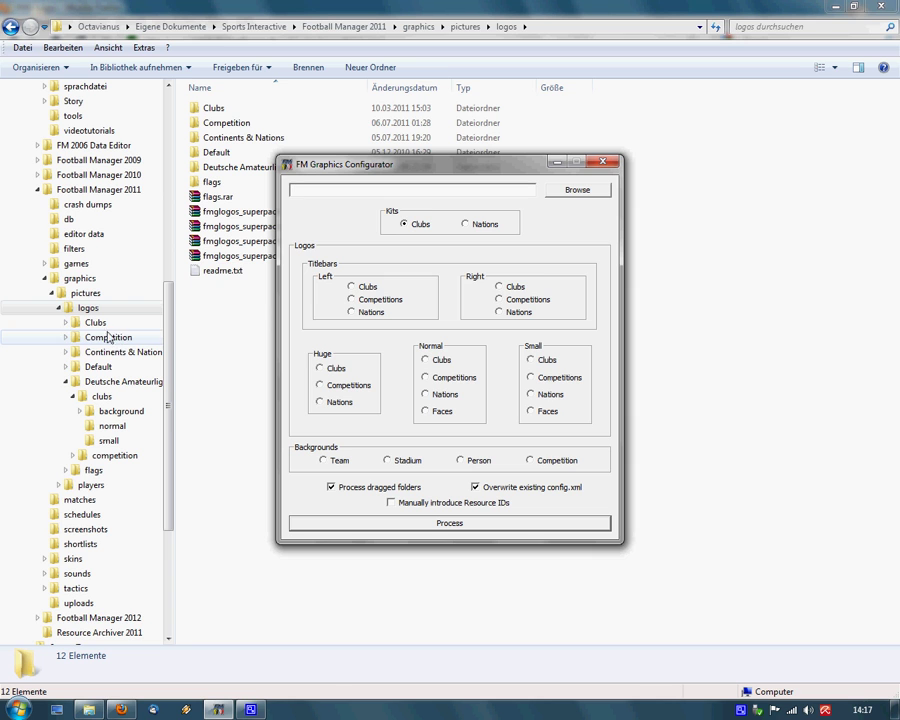
Browse into Clubs\background\left and open its config.xml in Notepad.
{"action": "left_click", "coordinate": [66, 323]}
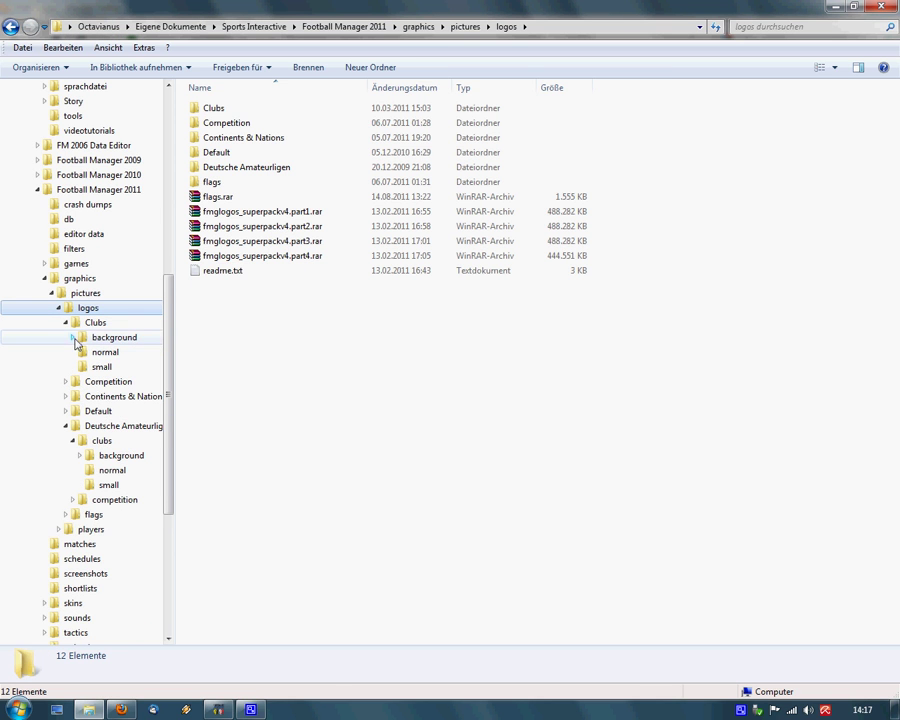
{"action": "left_click", "coordinate": [74, 338]}
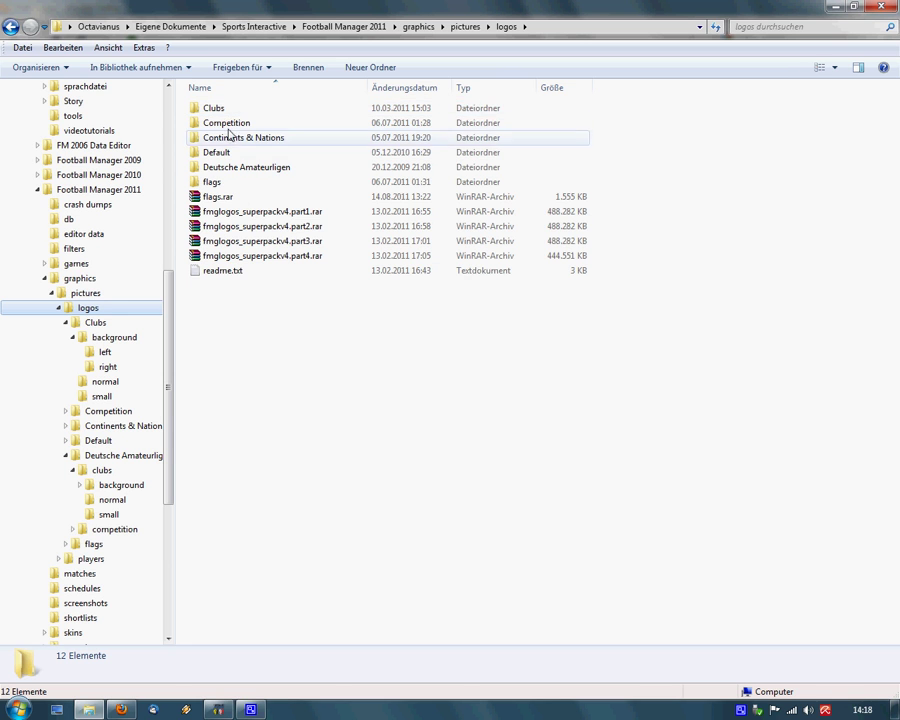
{"action": "double_click", "coordinate": [218, 110]}
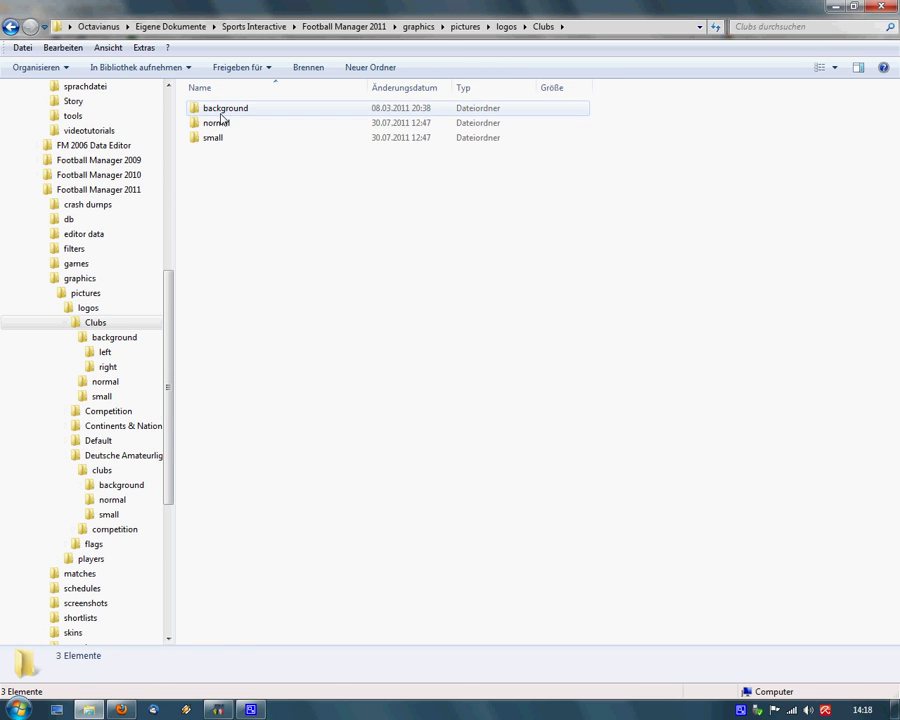
{"action": "double_click", "coordinate": [222, 111]}
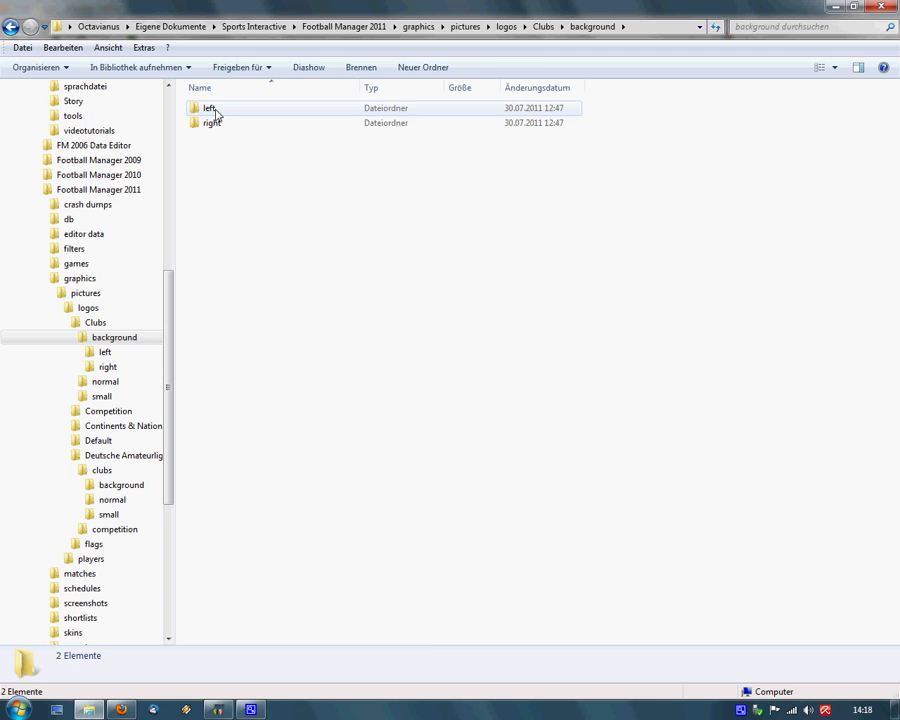
{"action": "double_click", "coordinate": [213, 110]}
{"action": "left_click", "coordinate": [251, 172]}
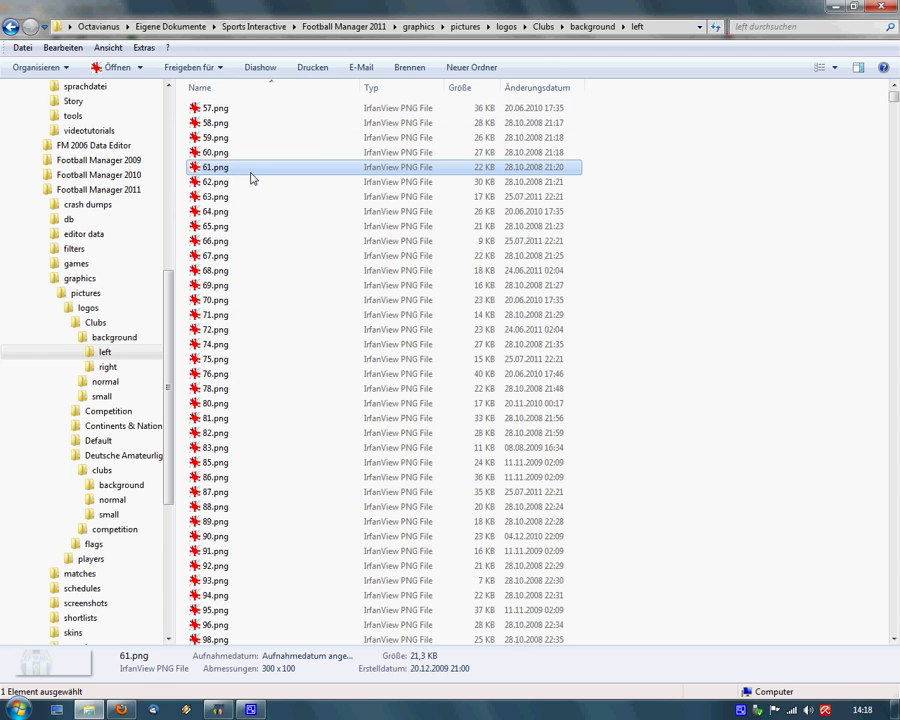
{"action": "key", "text": "End"}
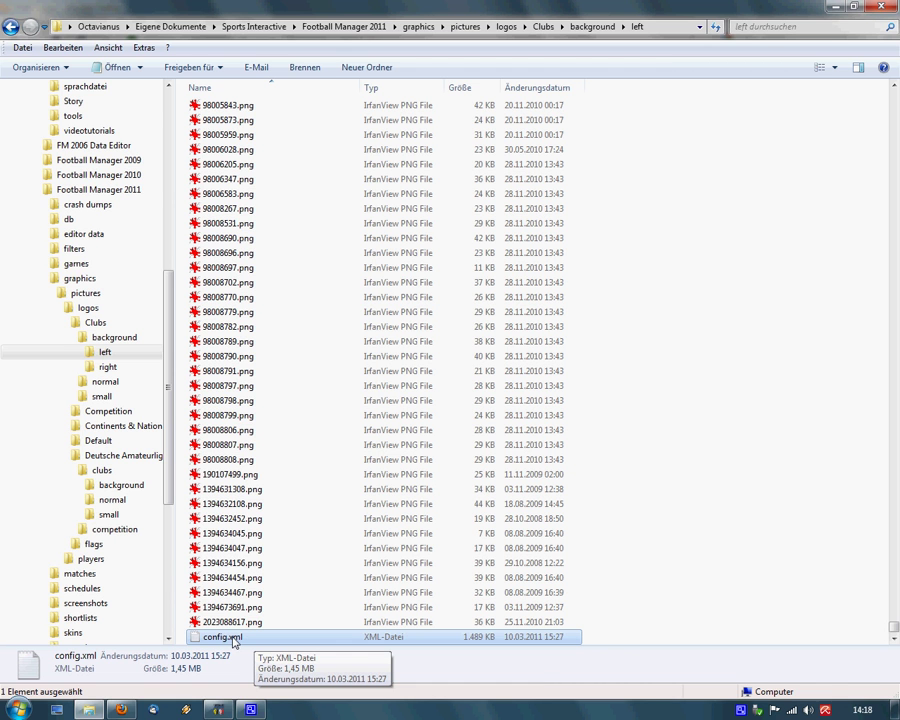
{"action": "double_click", "coordinate": [233, 639]}
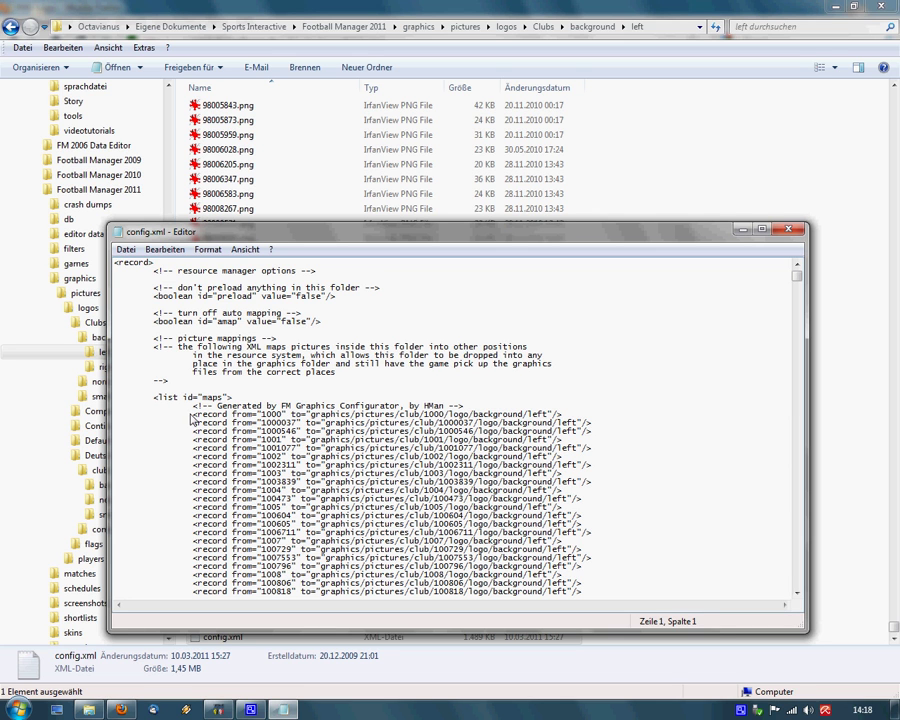
Inspect the first club record's mapping line in config.xml, then close Notepad.
{"action": "left_click_drag", "start_coordinate": [193, 414], "coordinate": [575, 420]}
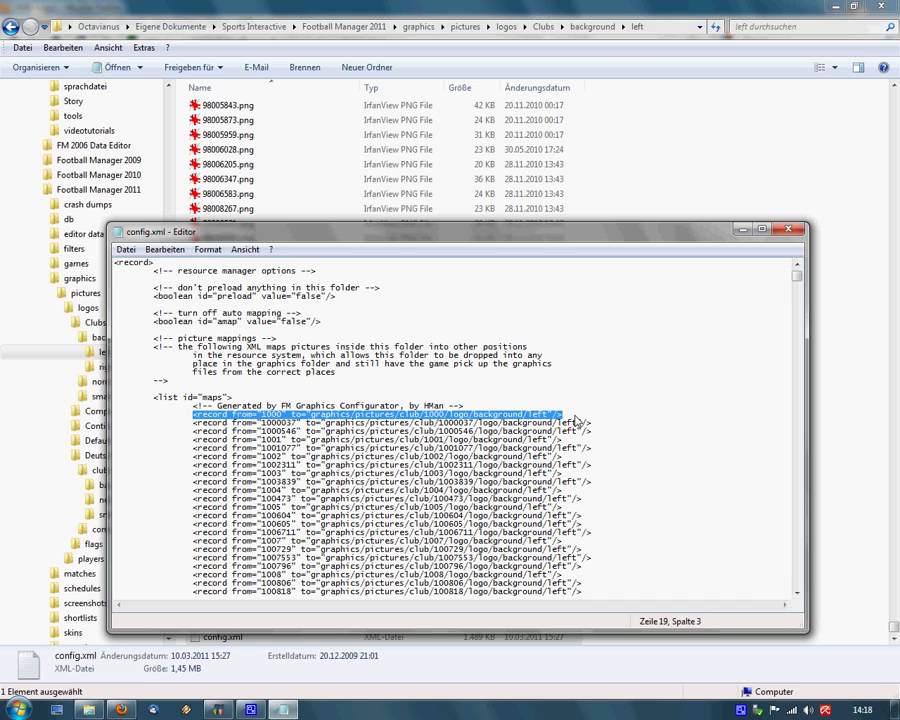
{"action": "left_click", "coordinate": [344, 415]}
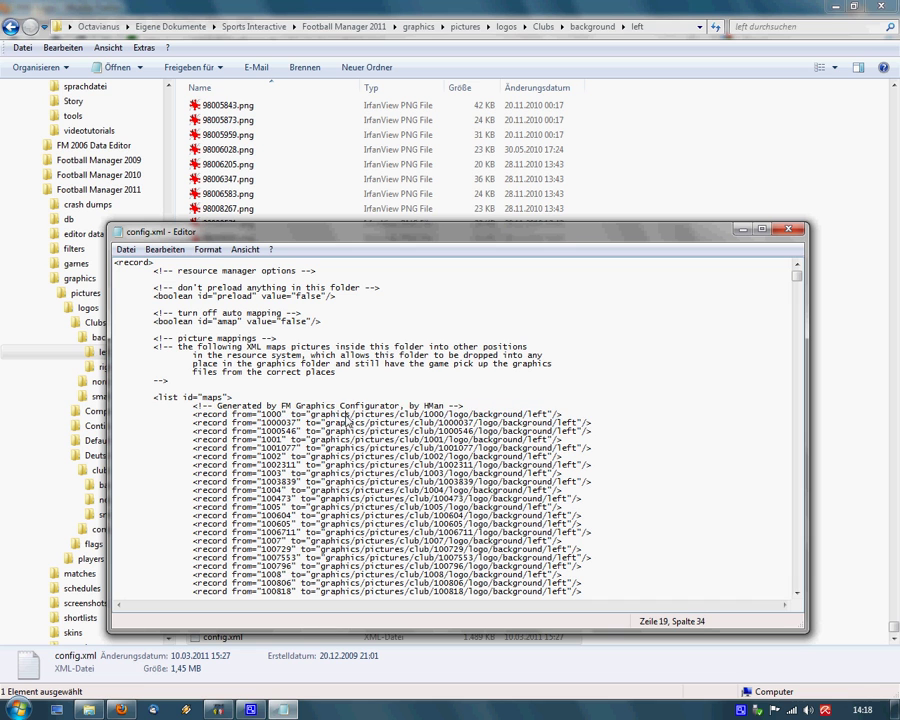
{"action": "left_click", "coordinate": [584, 417]}
{"action": "left_click", "coordinate": [788, 234]}
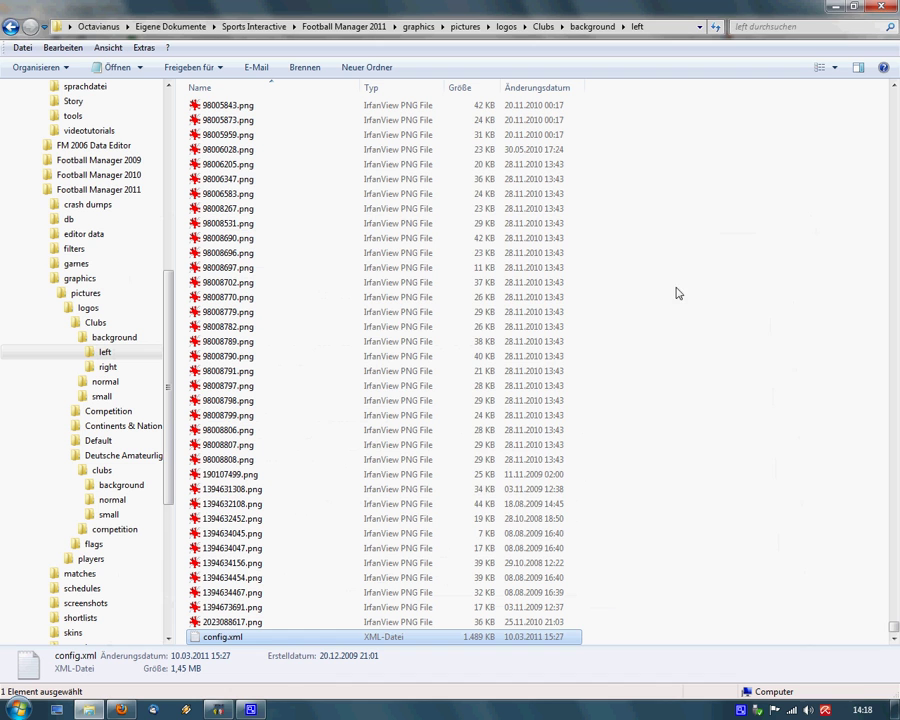
Paste the Clubs\background\left path, choose Titlebars Left Clubs and process, adding 18082 files.
{"action": "left_click", "coordinate": [218, 710]}
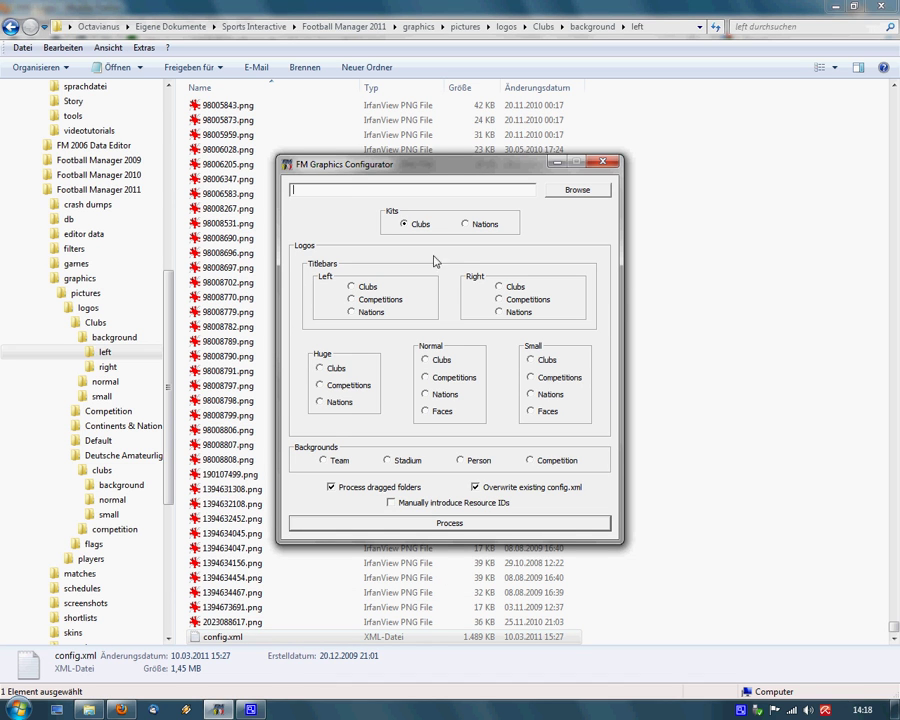
{"action": "left_click", "coordinate": [660, 30]}
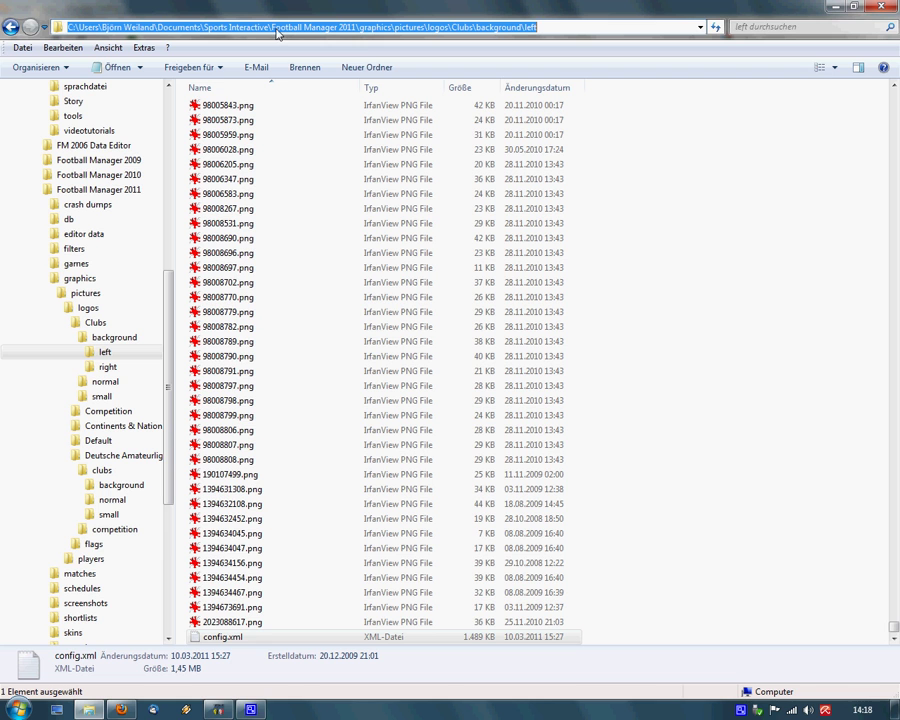
{"action": "key", "text": "alt+Tab"}
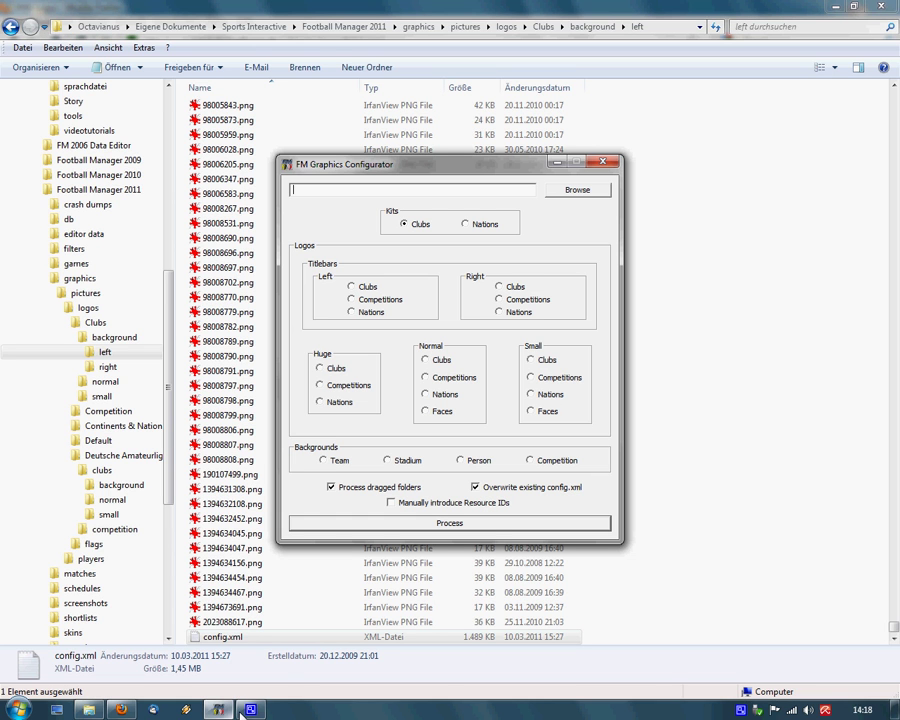
{"action": "left_click", "coordinate": [444, 189]}
{"action": "type", "text": "C:\\Users\\Octavianus\\Documents\\Sports Interactive\\Football Manager 2011\\graphics\\pictures\\logos\\Clubs\\background\\left"}
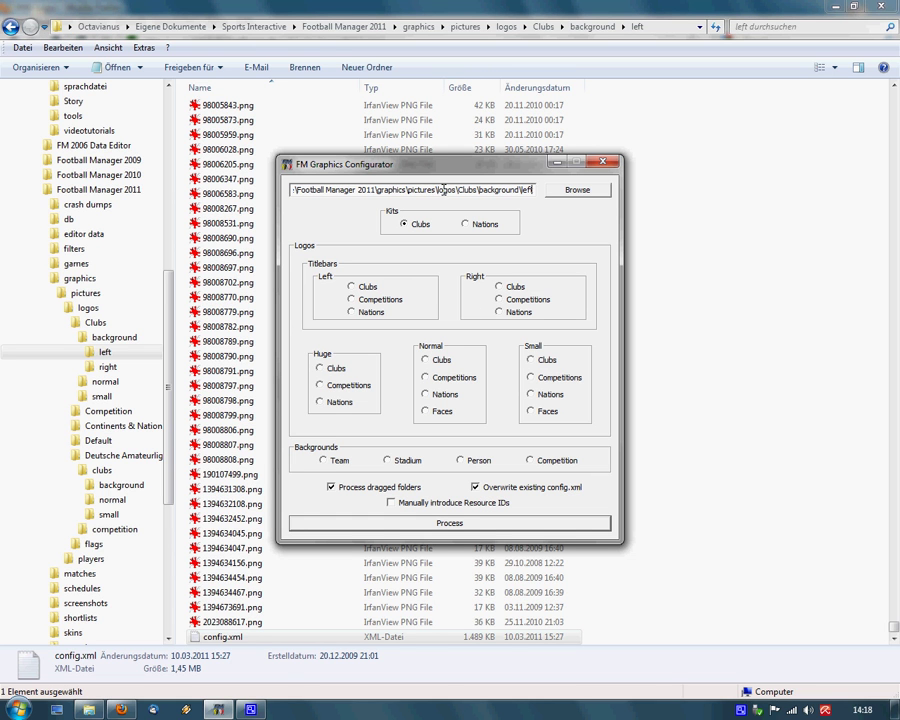
{"action": "left_click", "coordinate": [351, 287]}
{"action": "left_click", "coordinate": [452, 525]}
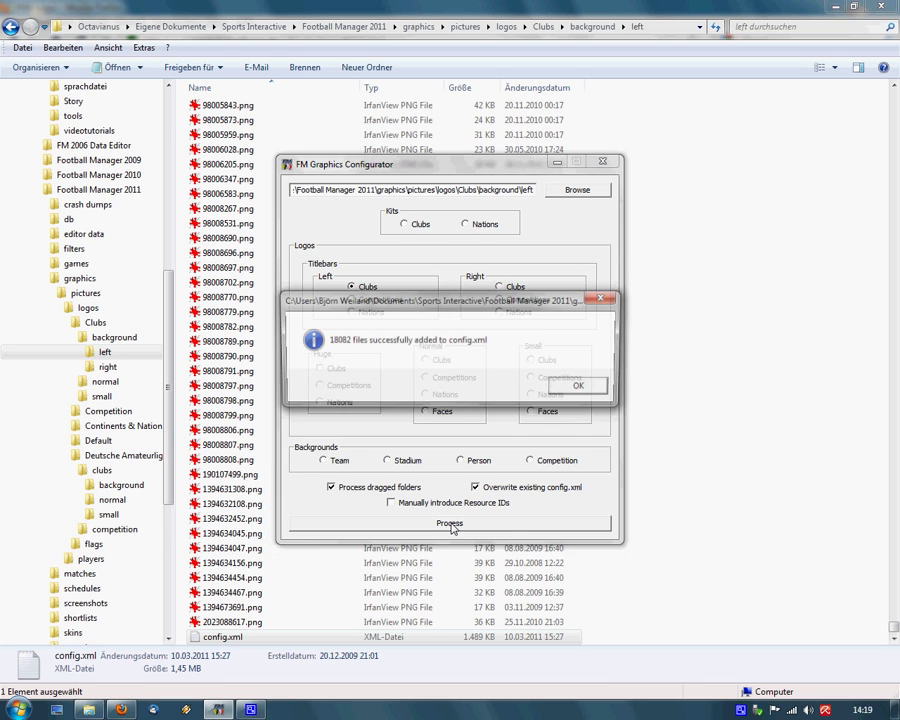
{"action": "left_click", "coordinate": [581, 389]}
Open the regenerated config.xml, check the first record's target path, and close it.
{"action": "left_click", "coordinate": [300, 634]}
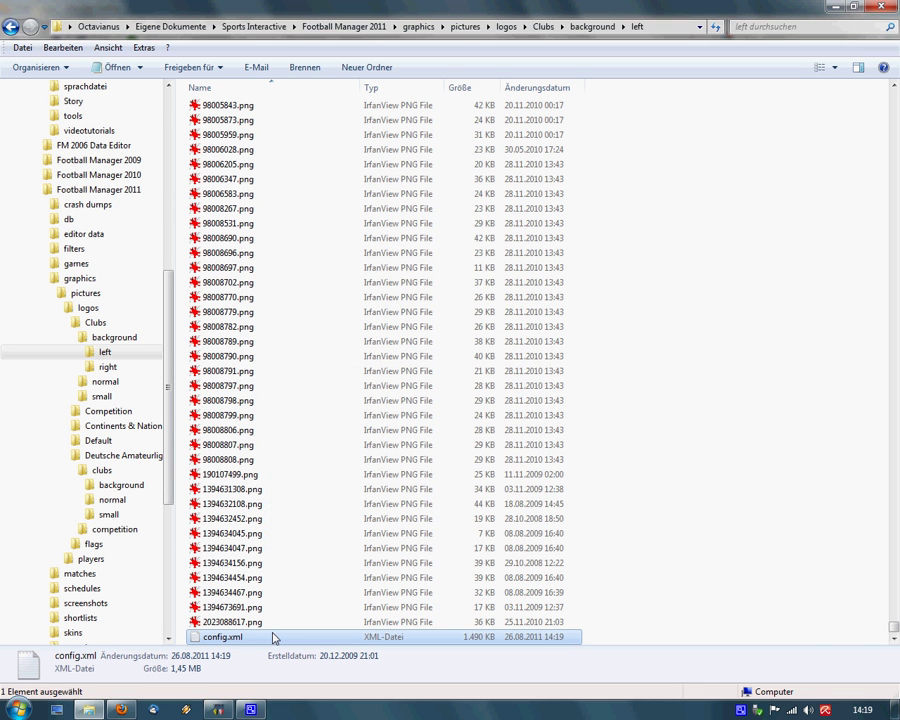
{"action": "key", "text": "Return"}
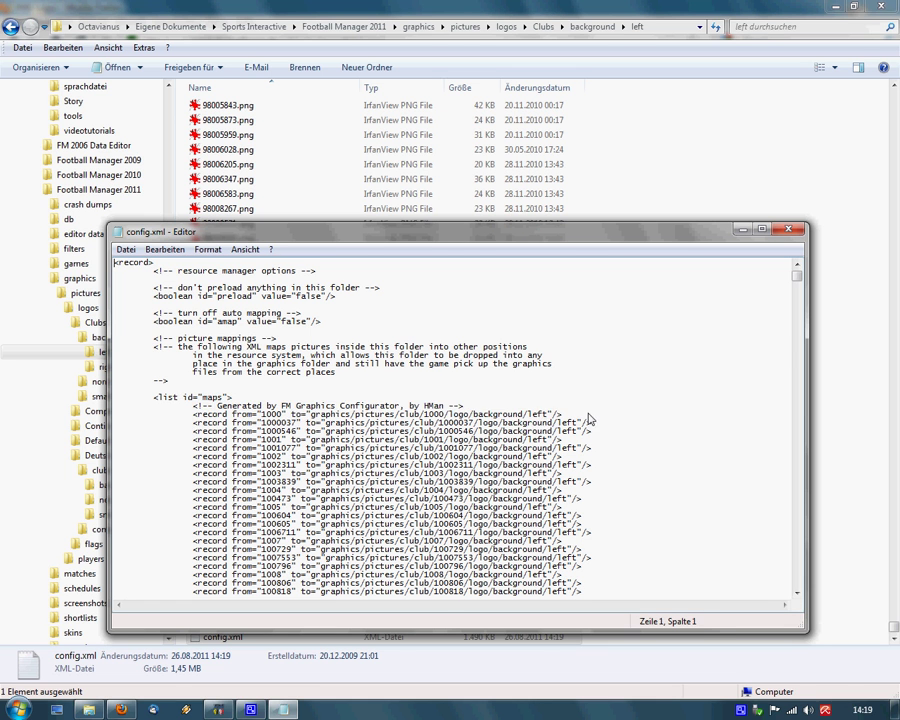
{"action": "left_click_drag", "start_coordinate": [589, 418], "coordinate": [300, 414]}
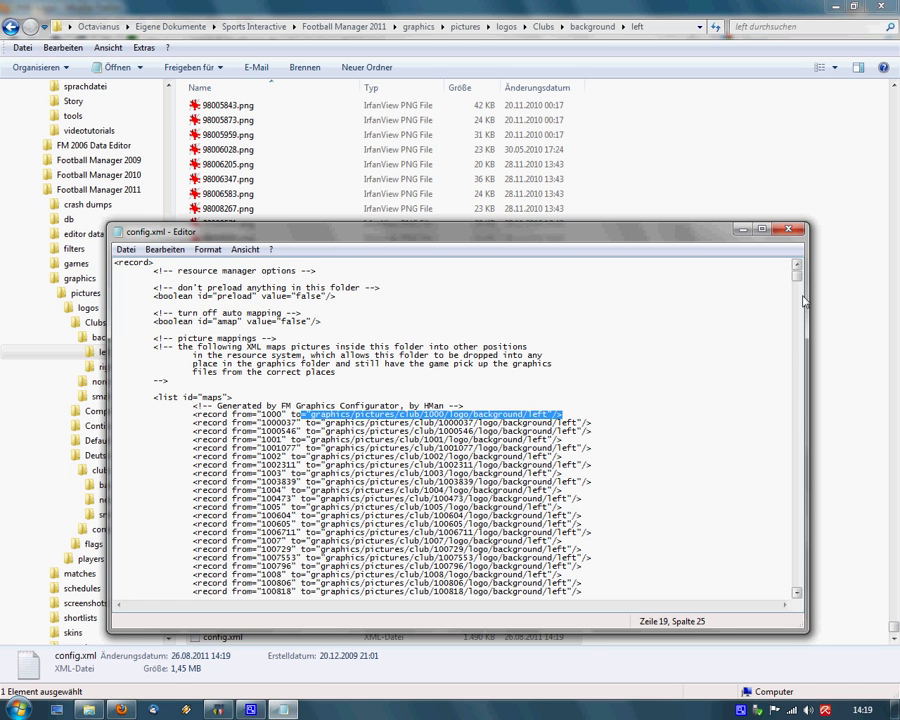
{"action": "left_click", "coordinate": [788, 236]}
{"action": "key", "text": "alt+Tab"}
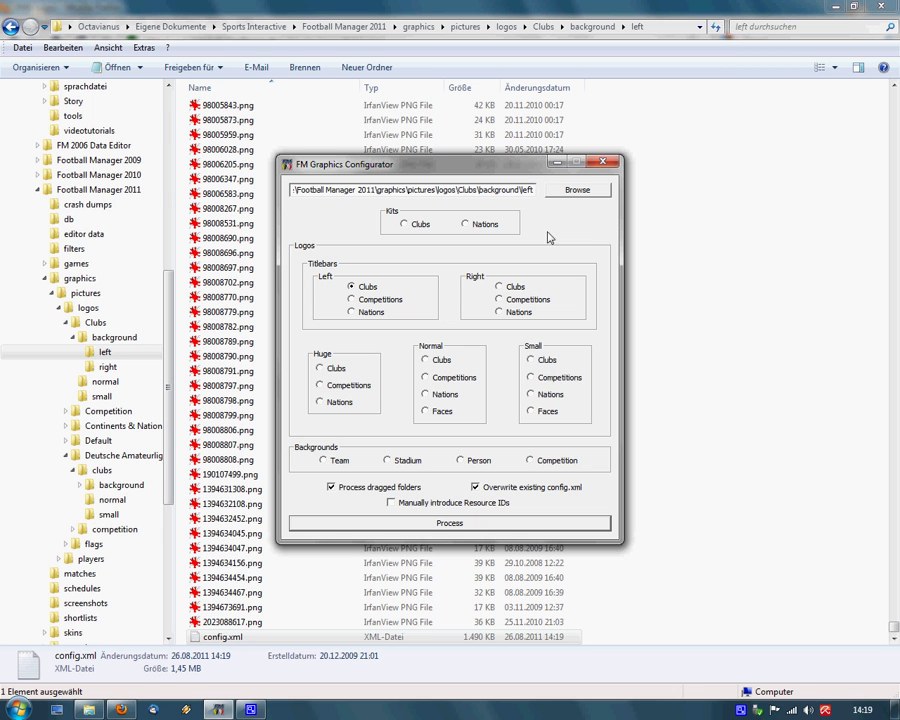
Browse from Clubs\background\right to Clubs\small and open its config.xml in Notepad.
{"action": "left_click", "coordinate": [106, 350]}
{"action": "left_click", "coordinate": [114, 339]}
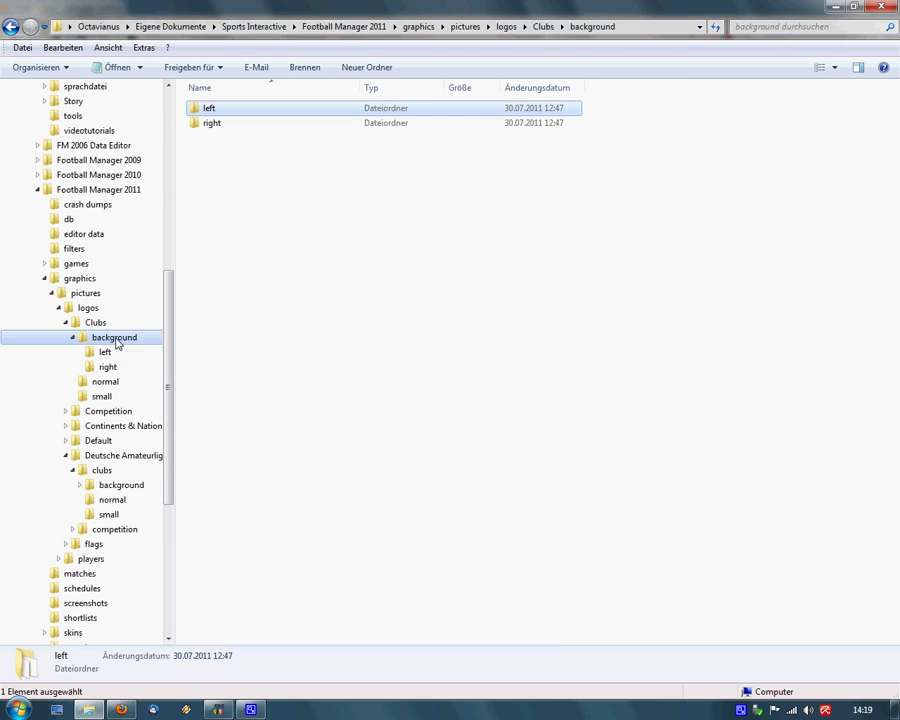
{"action": "left_click", "coordinate": [108, 367]}
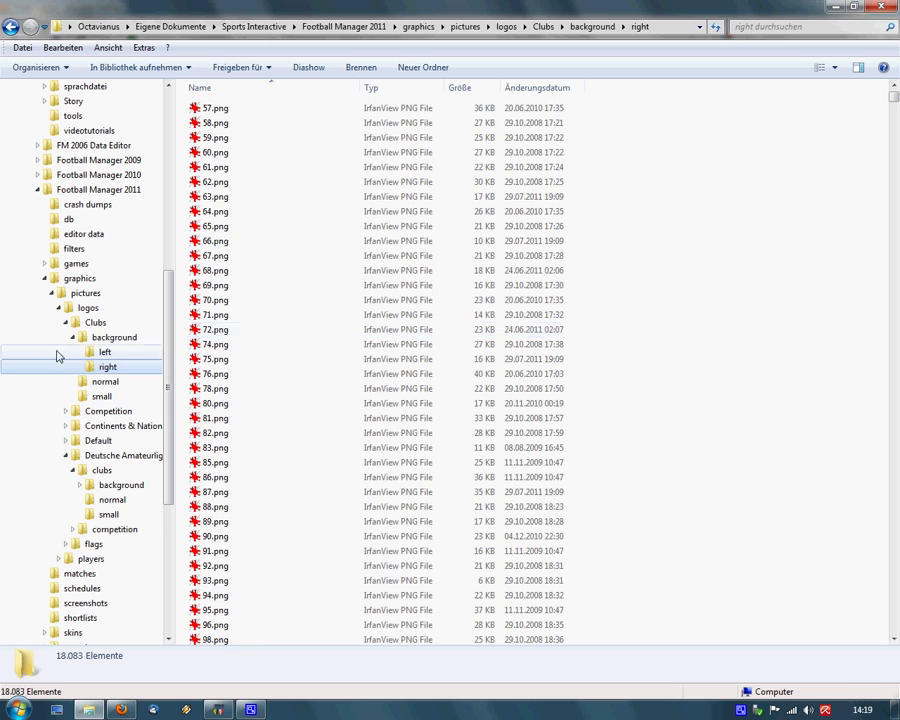
{"action": "left_click", "coordinate": [75, 339]}
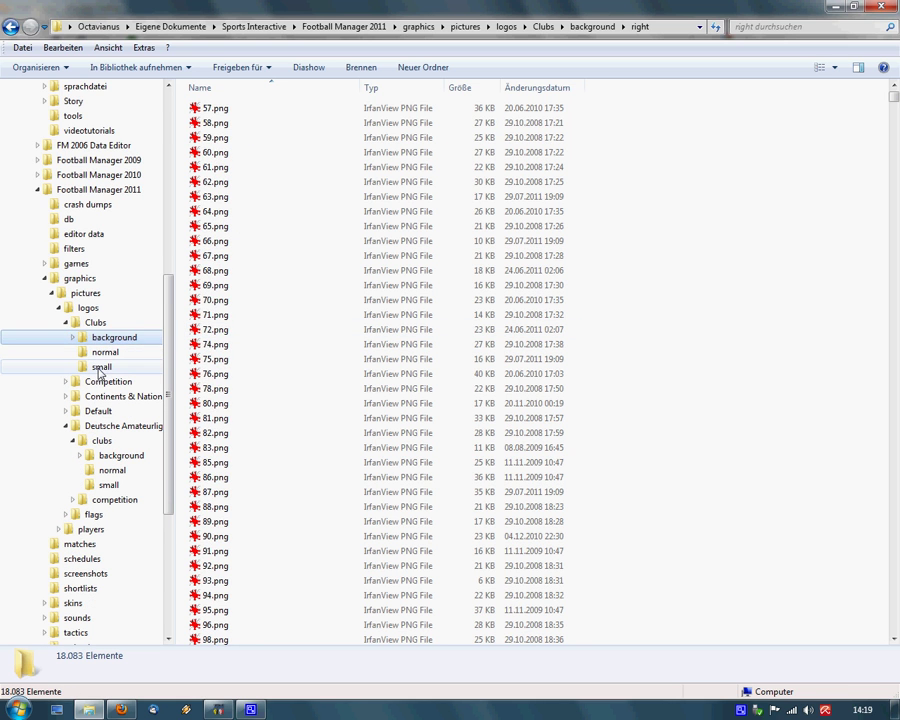
{"action": "left_click", "coordinate": [102, 367]}
{"action": "left_click", "coordinate": [275, 388]}
{"action": "key", "text": "End"}
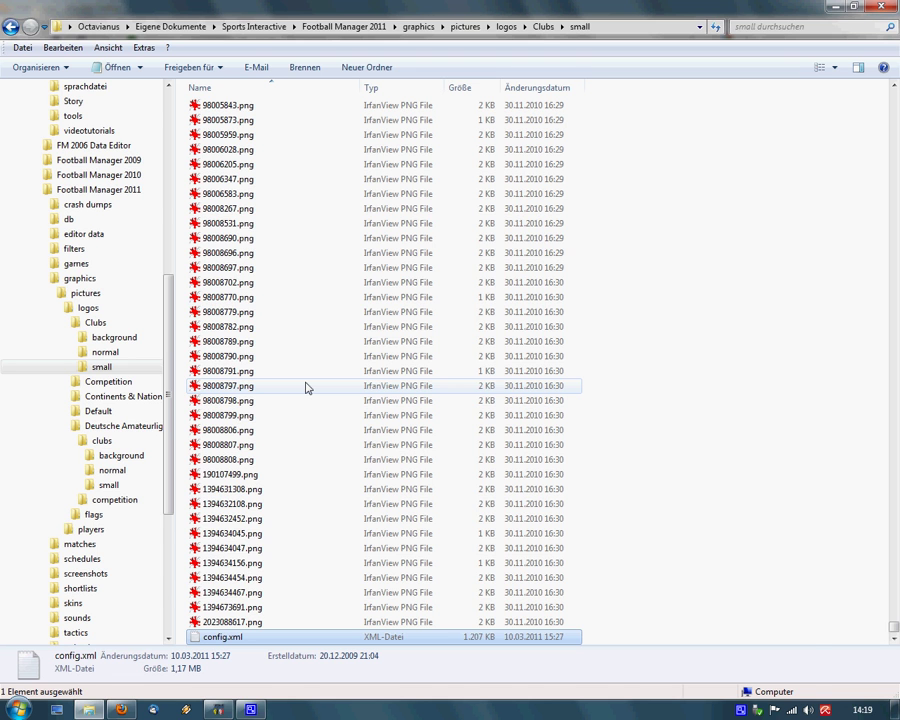
{"action": "key", "text": "Return"}
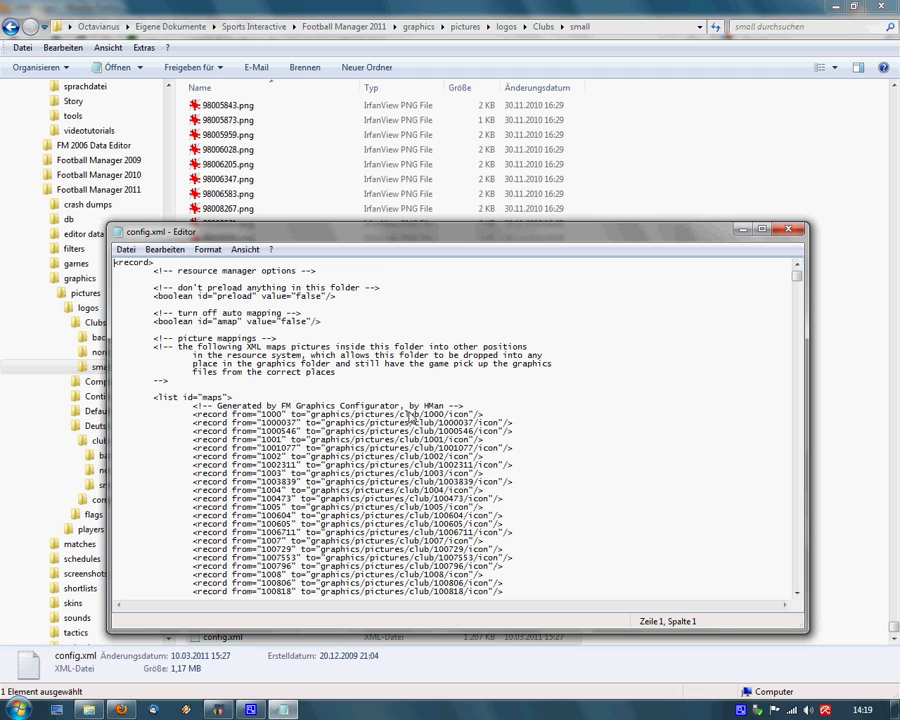
{"action": "left_click", "coordinate": [217, 710]}
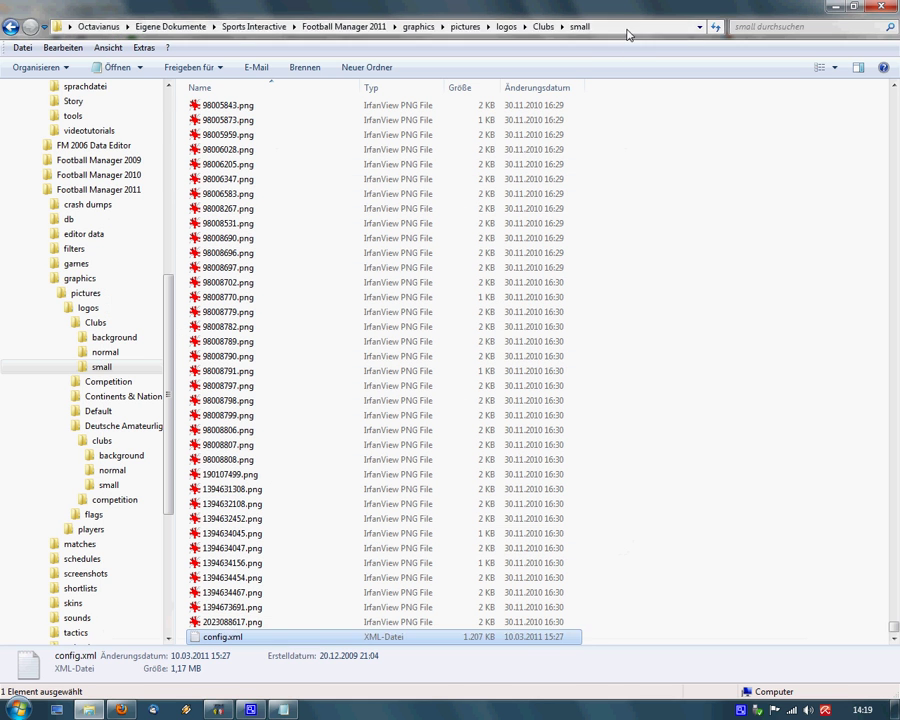
Point the configurator at Clubs\small, choose Small > Clubs, process, and confirm success.
{"action": "left_click", "coordinate": [626, 30]}
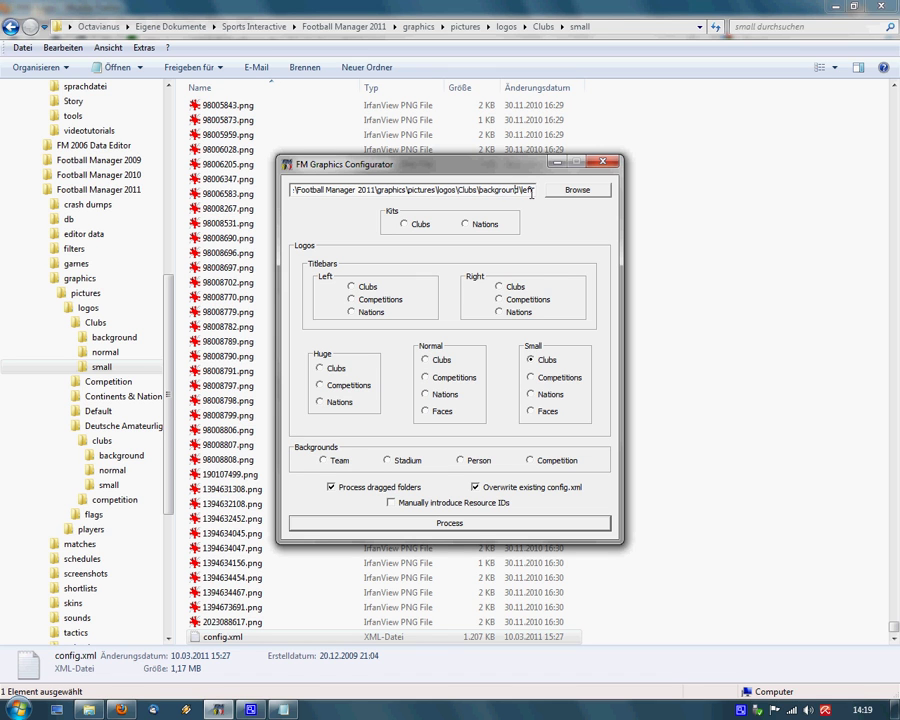
{"action": "left_click", "coordinate": [577, 190]}
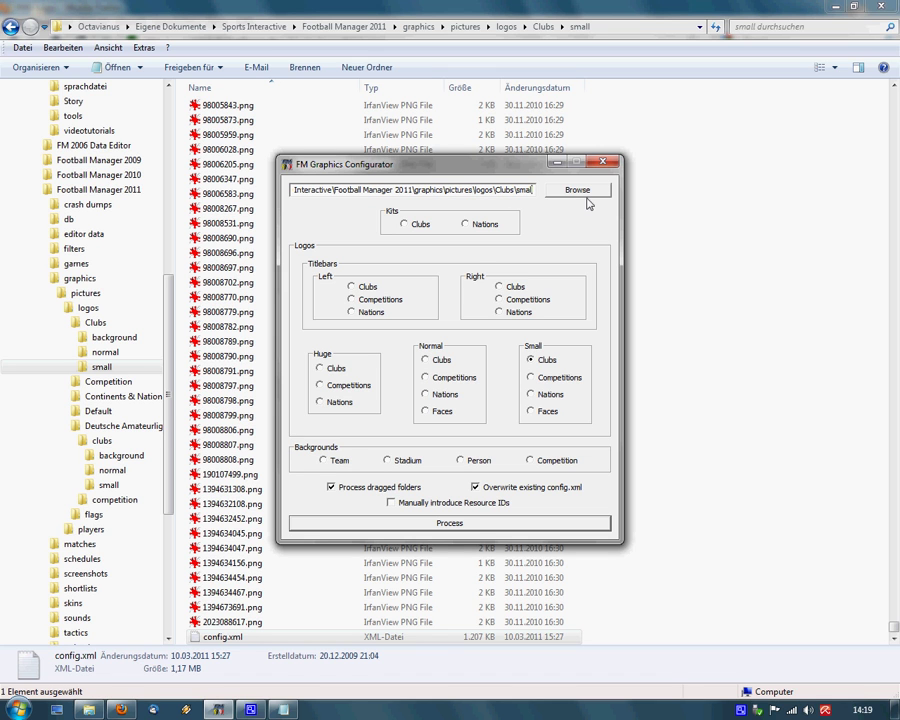
{"action": "left_click", "coordinate": [482, 527]}
{"action": "left_click", "coordinate": [587, 392]}
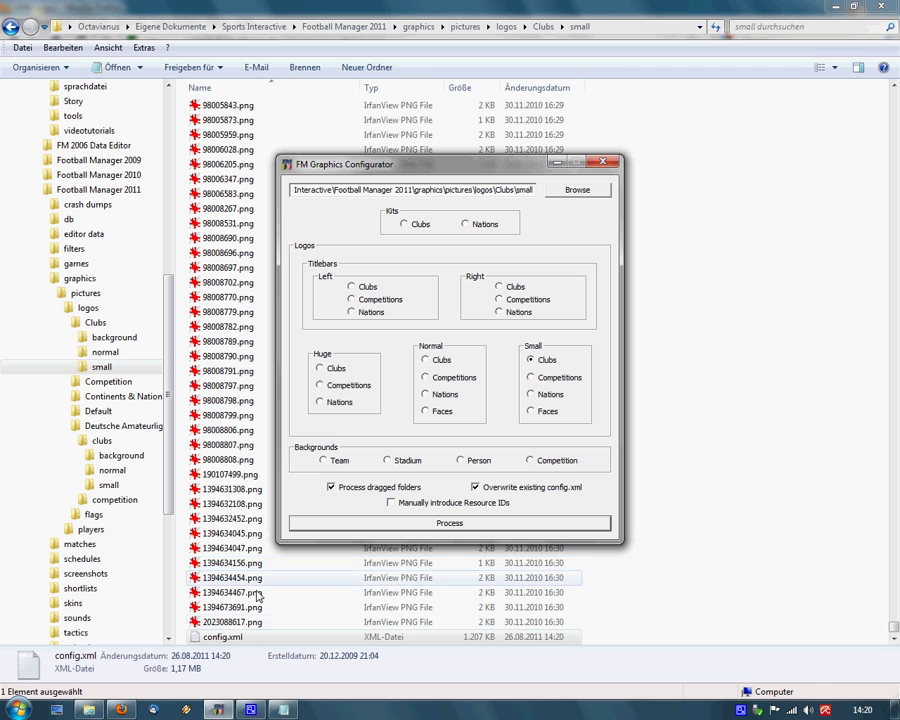
Glance at the updated small config.xml, then open the Clubs\normal config.xml.
{"action": "double_click", "coordinate": [240, 636]}
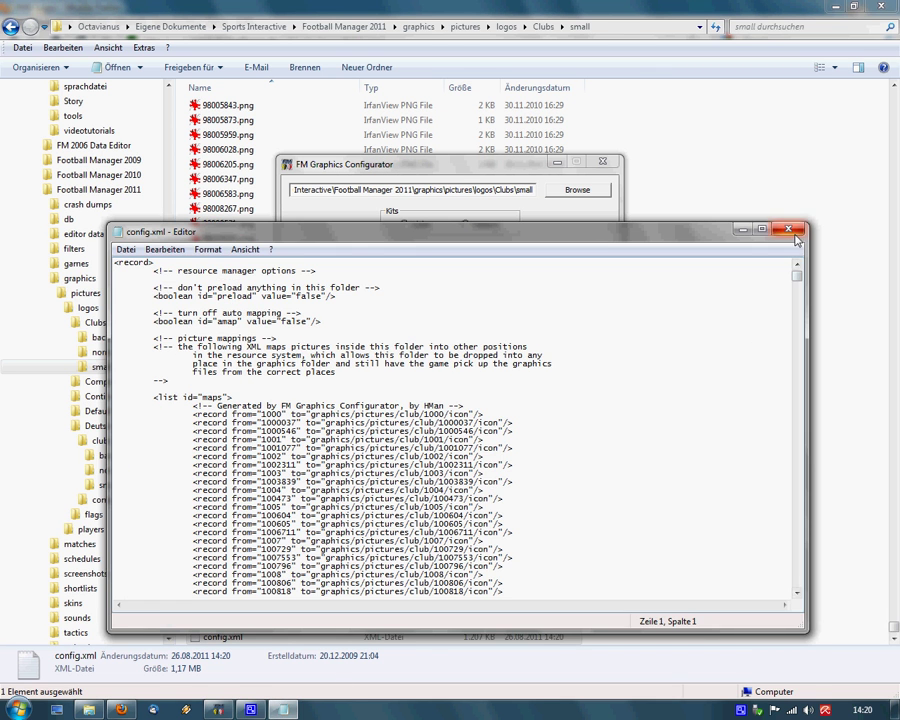
{"action": "key", "text": "alt+F4"}
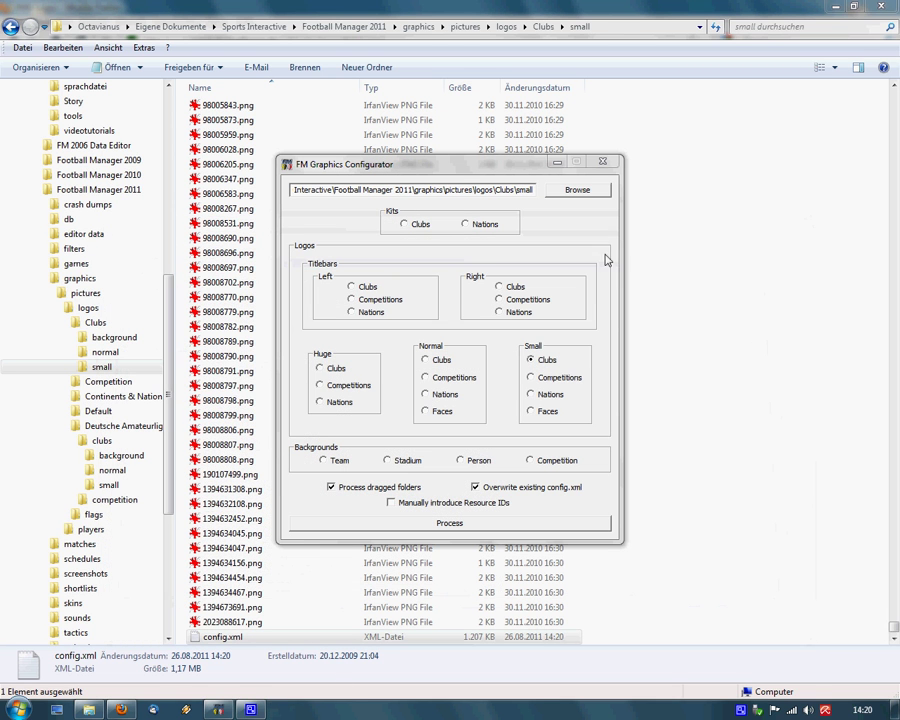
{"action": "left_click", "coordinate": [103, 354]}
{"action": "scroll", "coordinate": [273, 361], "scroll_direction": "down", "scroll_amount": 10}
{"action": "left_click", "coordinate": [275, 360]}
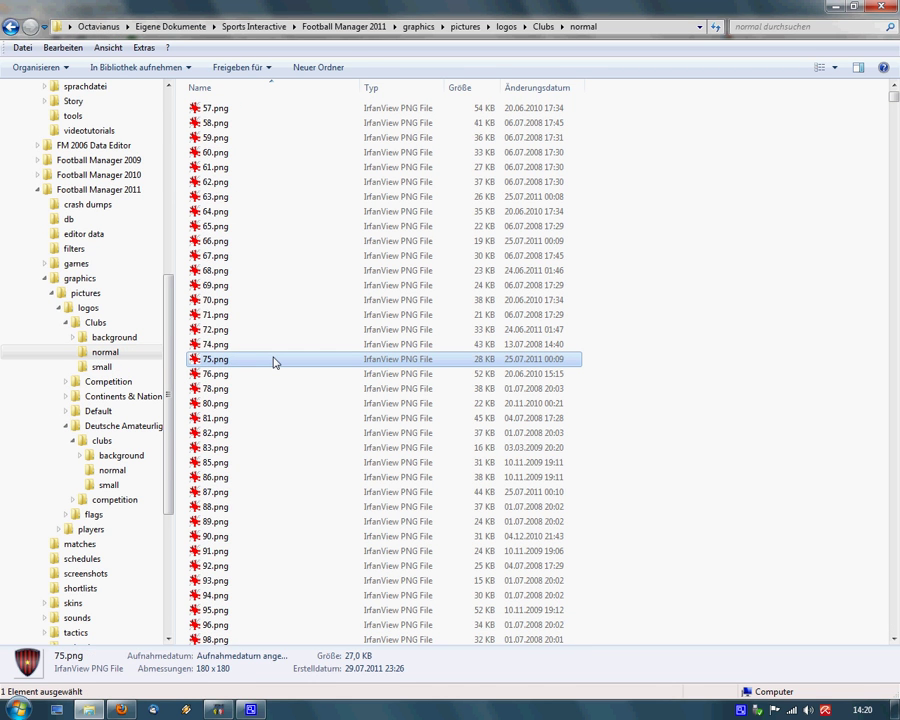
{"action": "key", "text": "End"}
{"action": "key", "text": "Return"}
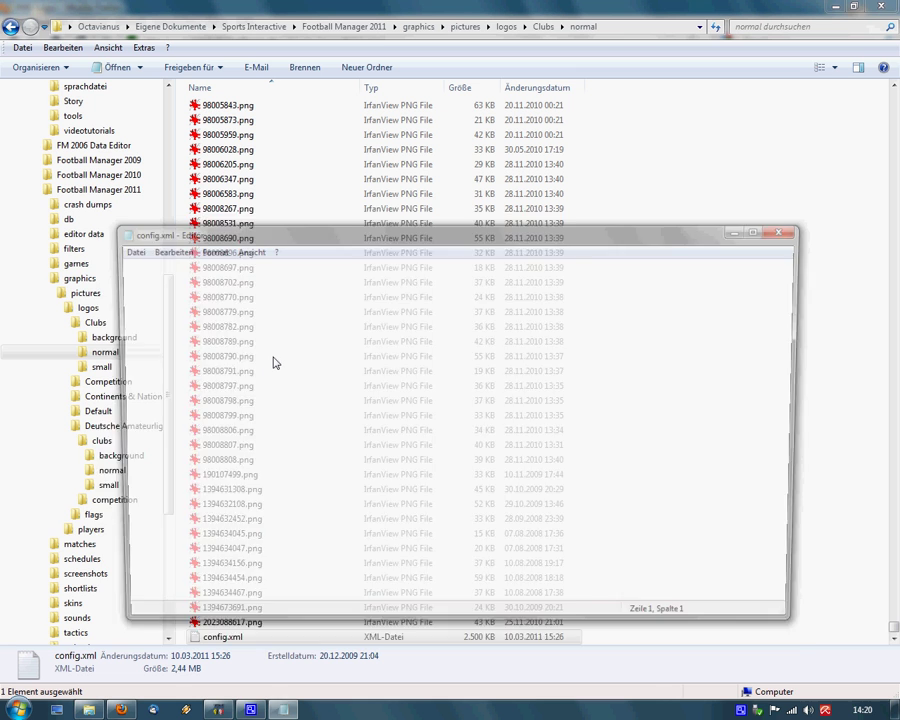
Maximize Notepad, look over the normal config.xml's record paths, then close it.
{"action": "left_click", "coordinate": [762, 231]}
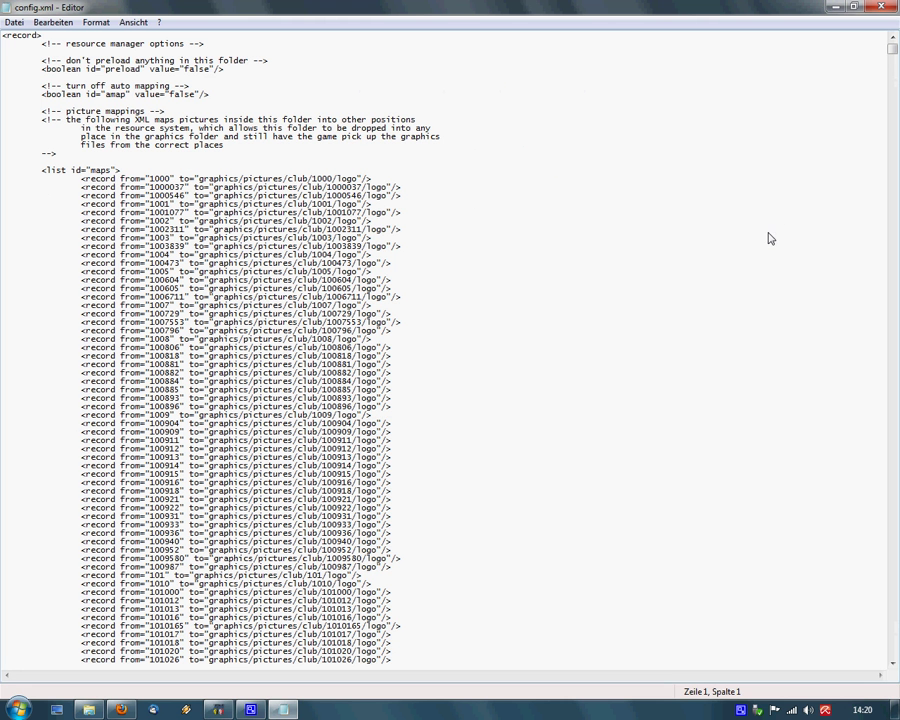
{"action": "left_click", "coordinate": [368, 254]}
{"action": "left_click_drag", "start_coordinate": [358, 179], "coordinate": [321, 179]}
{"action": "left_click", "coordinate": [394, 182]}
{"action": "left_click_drag", "start_coordinate": [380, 182], "coordinate": [297, 179]}
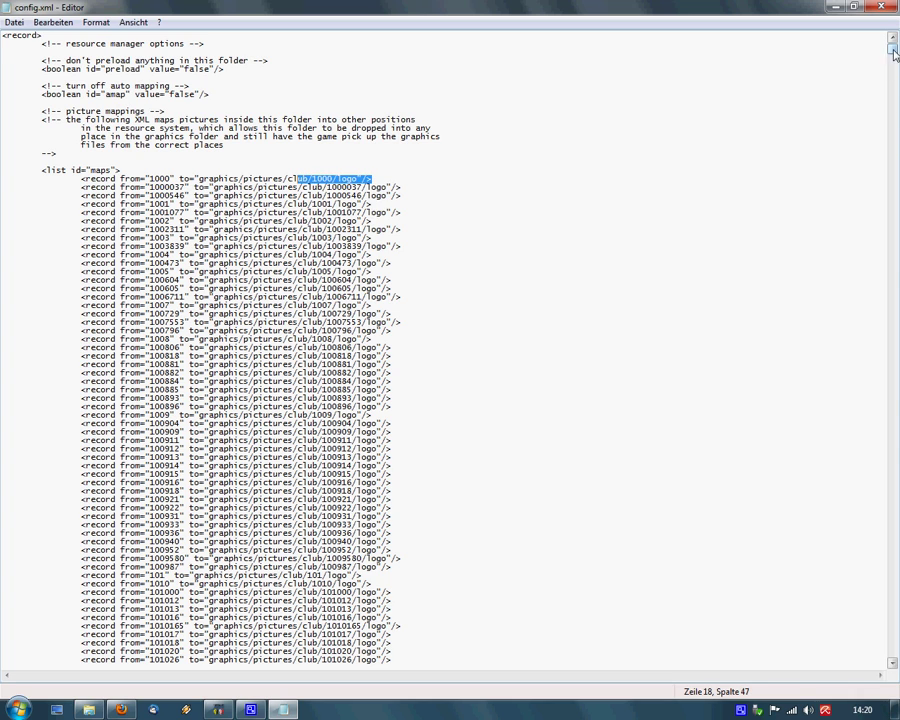
{"action": "left_click_drag", "start_coordinate": [892, 48], "coordinate": [893, 447]}
{"action": "left_click_drag", "start_coordinate": [466, 364], "coordinate": [440, 380]}
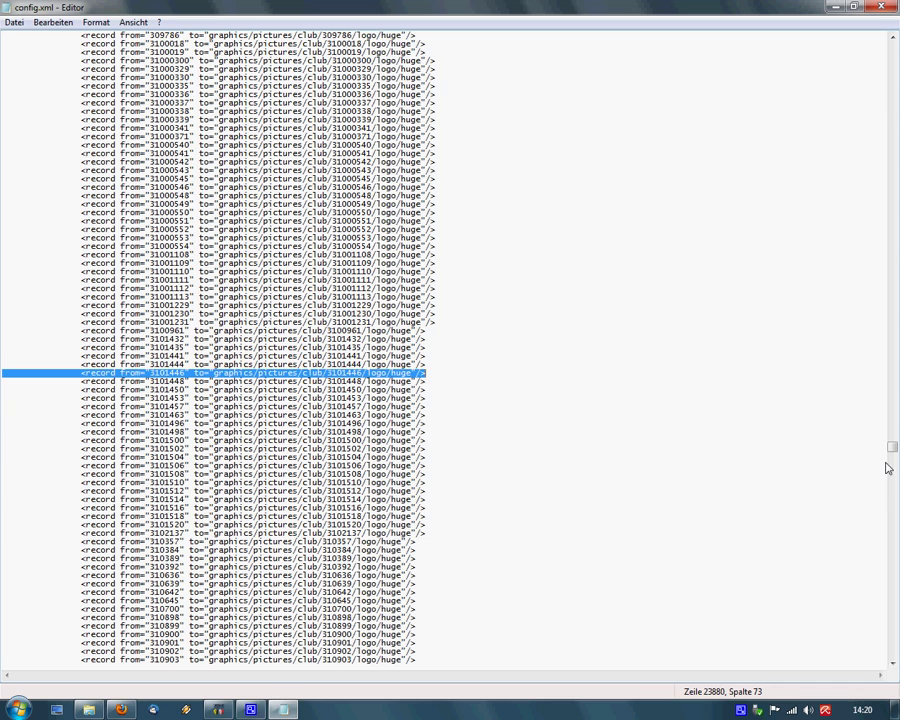
{"action": "scroll", "coordinate": [800, 445], "scroll_direction": "up", "scroll_amount": 2}
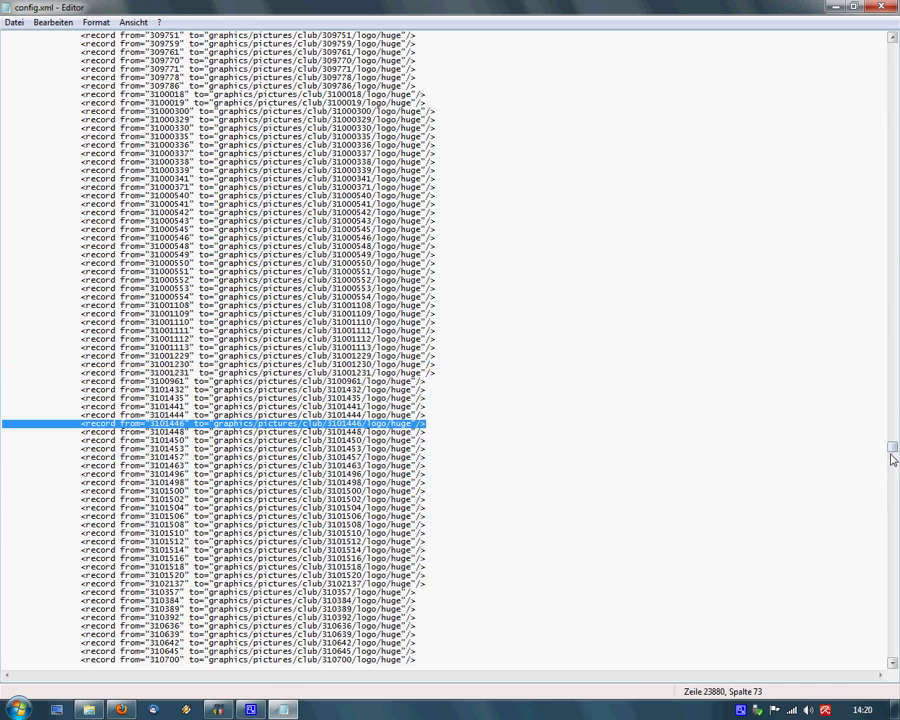
{"action": "left_click_drag", "start_coordinate": [894, 454], "coordinate": [897, 35]}
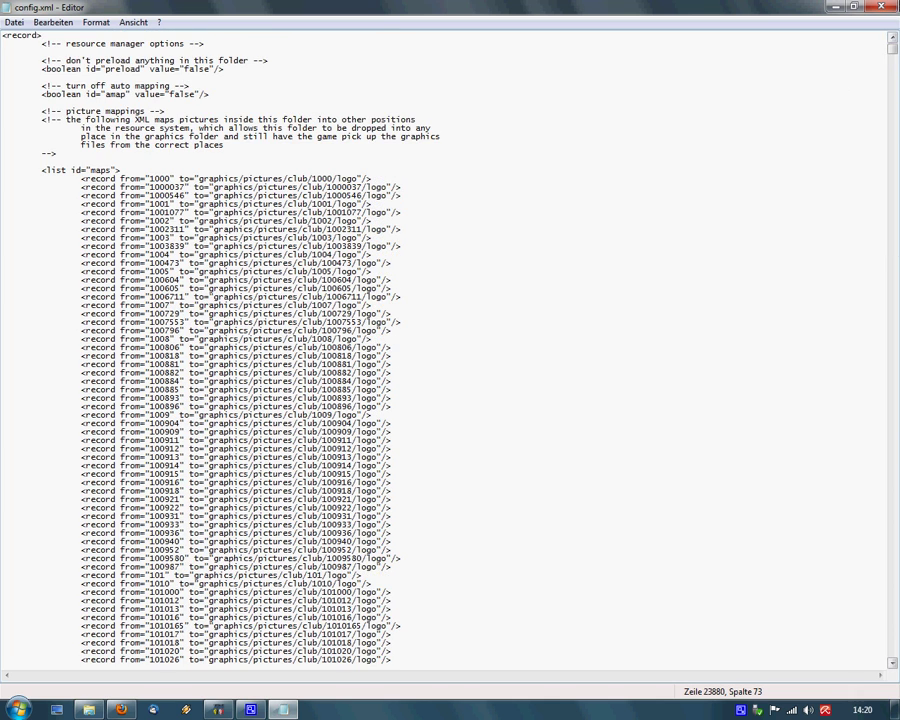
{"action": "left_click", "coordinate": [881, 7]}
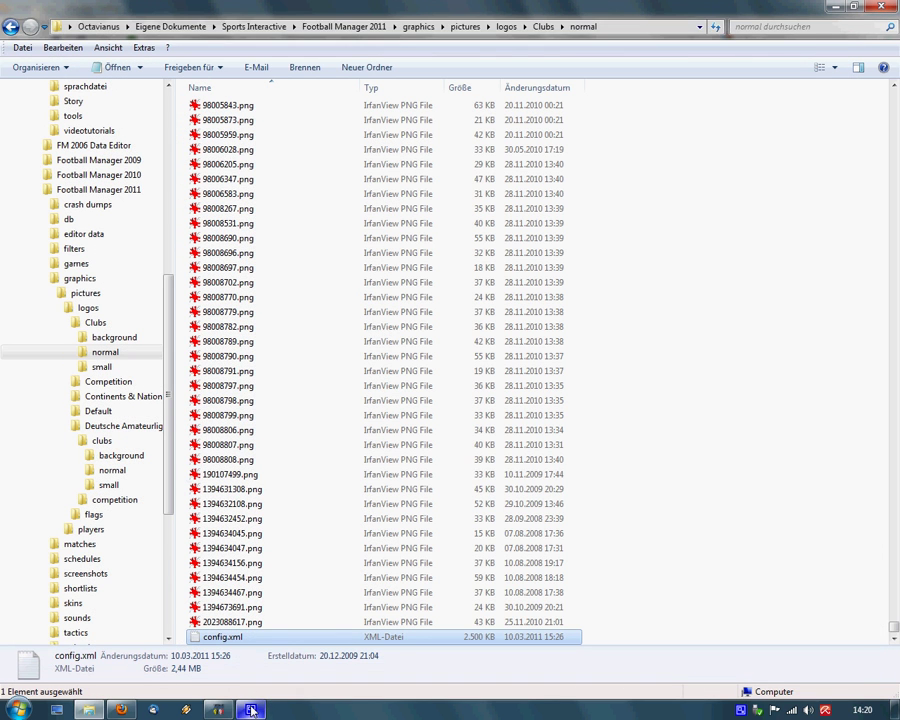
Copy the Clubs\normal path and paste it over the configurator's path field.
{"action": "left_click", "coordinate": [582, 30]}
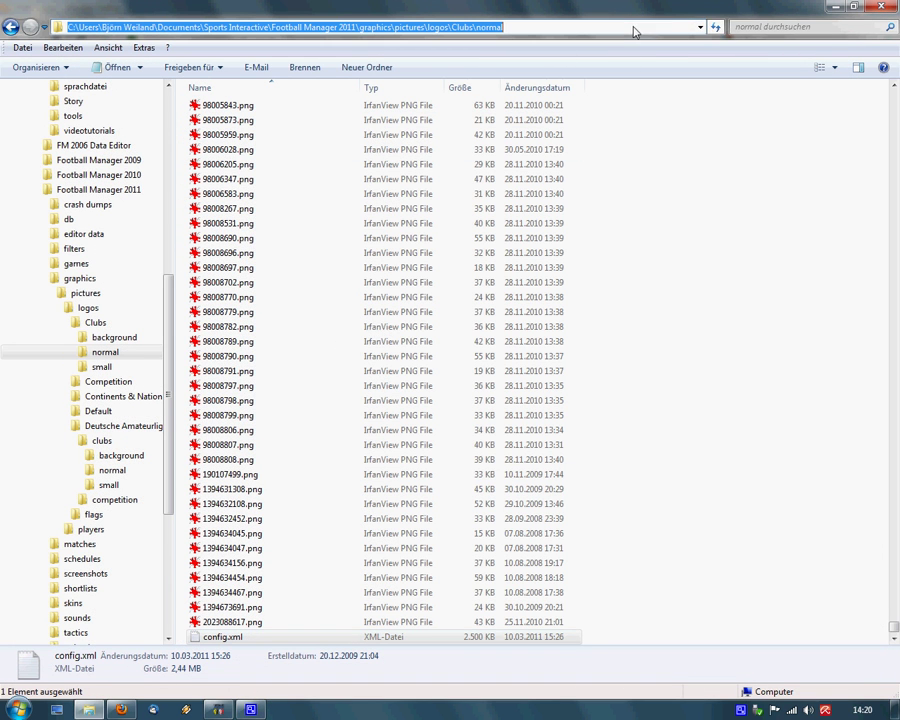
{"action": "left_click", "coordinate": [218, 709]}
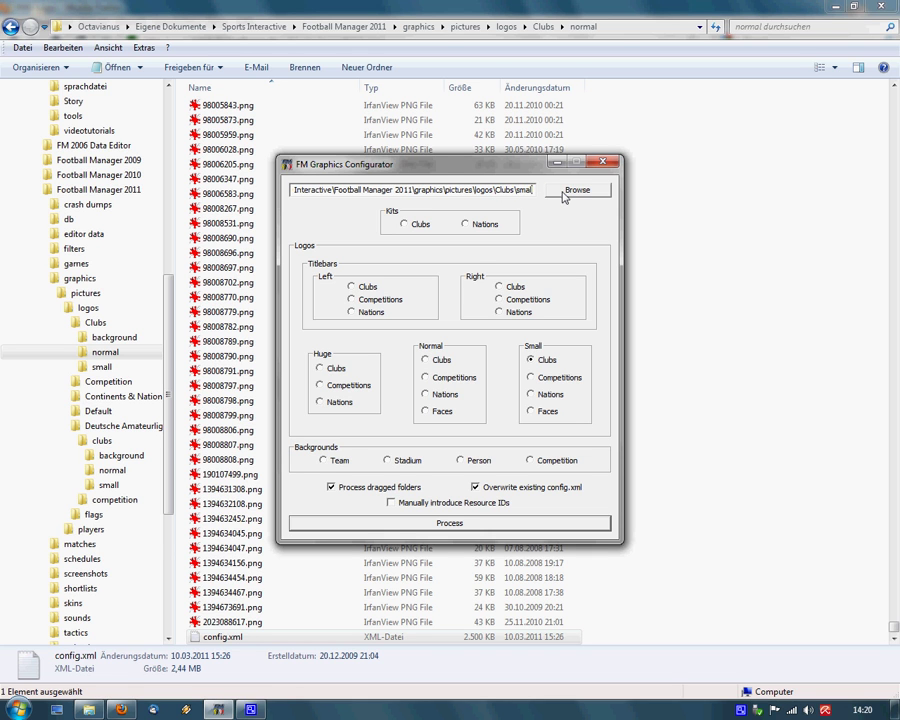
{"action": "key", "text": "ctrl+a"}
{"action": "type", "text": "C:\\Users\\Björn Weiland\\Documents\\Sports Interactive\\Football Manager 2011\\graphics\\pictures\\logos\\Clubs\\normal"}
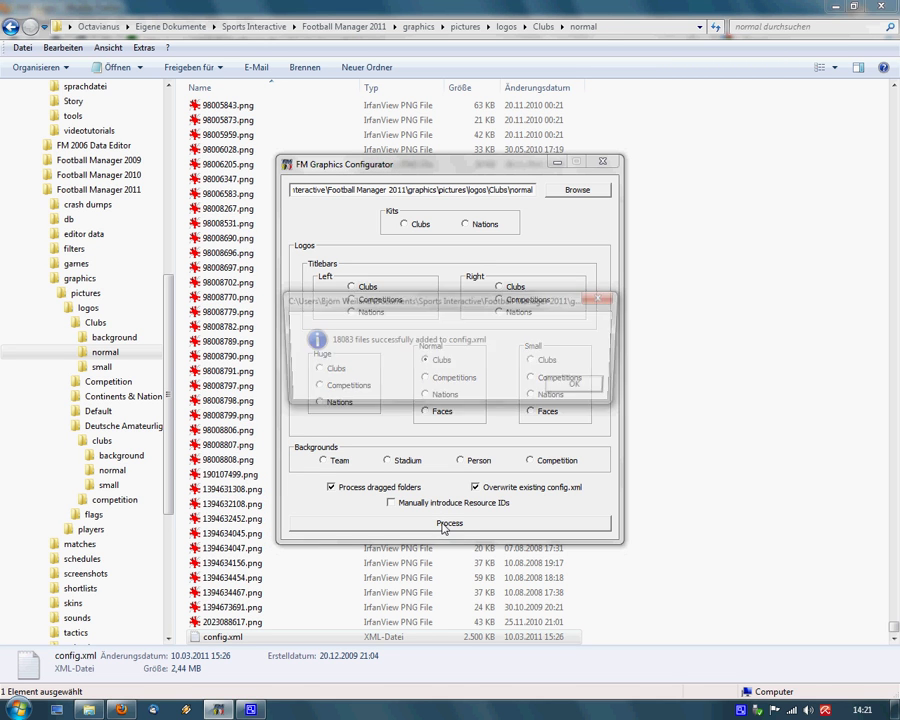
{"action": "left_click", "coordinate": [581, 386]}
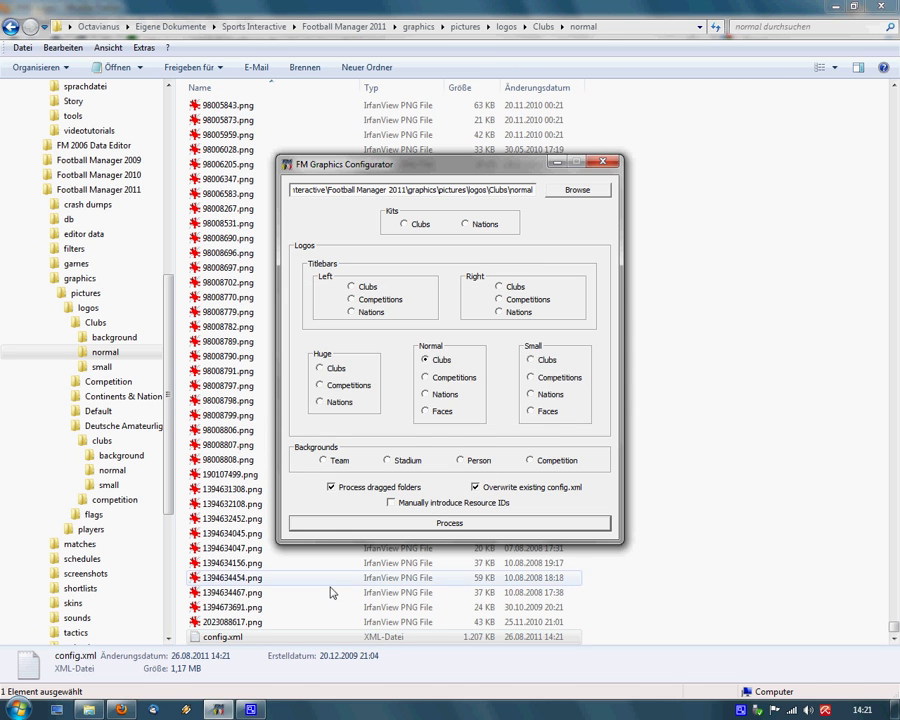
{"action": "double_click", "coordinate": [326, 636]}
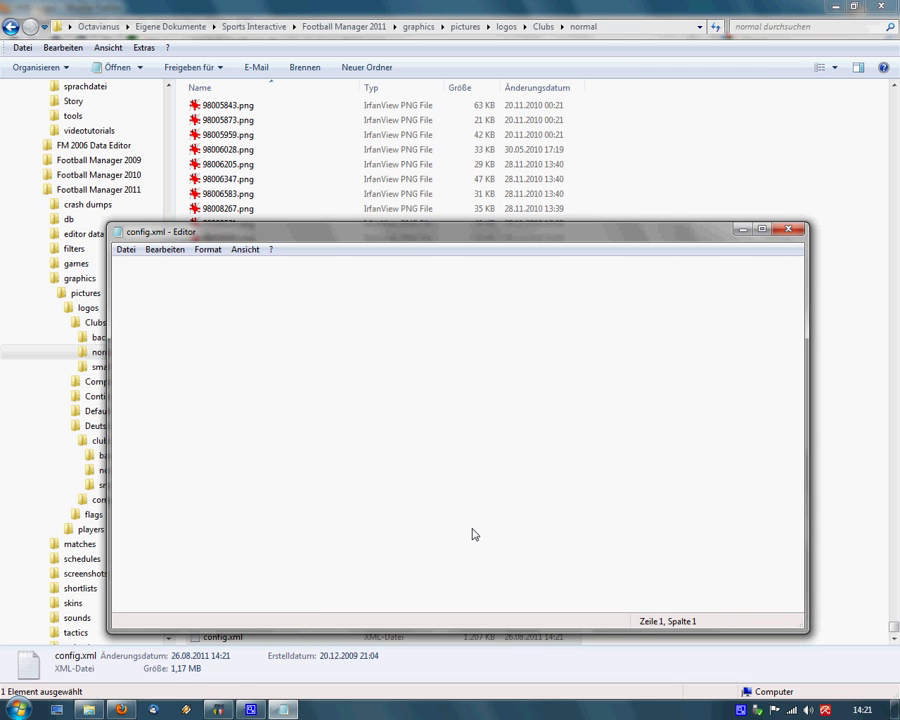
{"action": "left_click", "coordinate": [121, 418]}
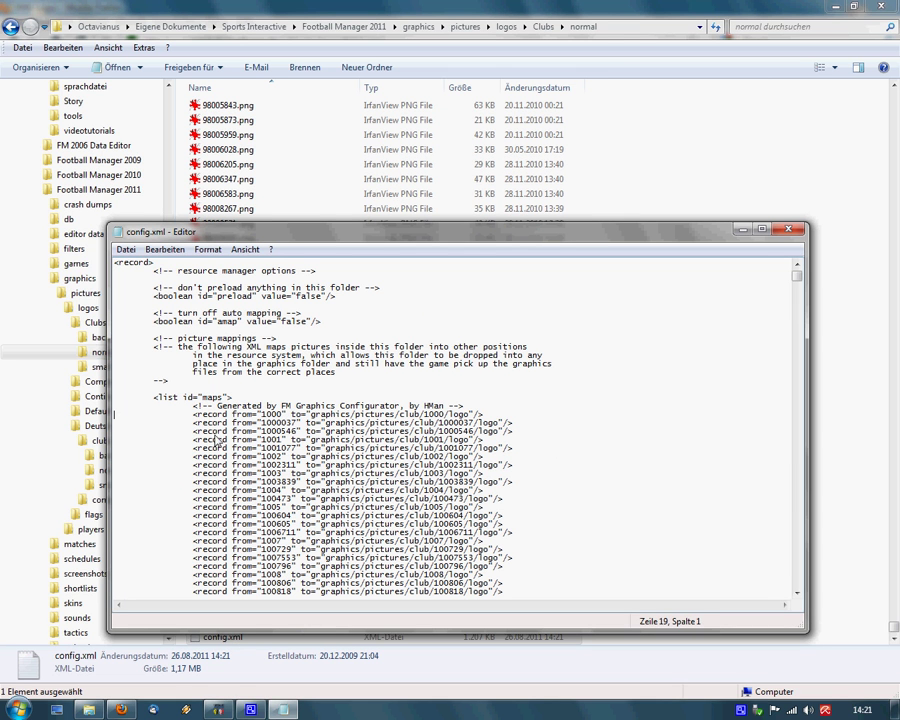
{"action": "left_click_drag", "start_coordinate": [797, 283], "coordinate": [794, 580]}
{"action": "left_click", "coordinate": [489, 580], "text": "shift"}
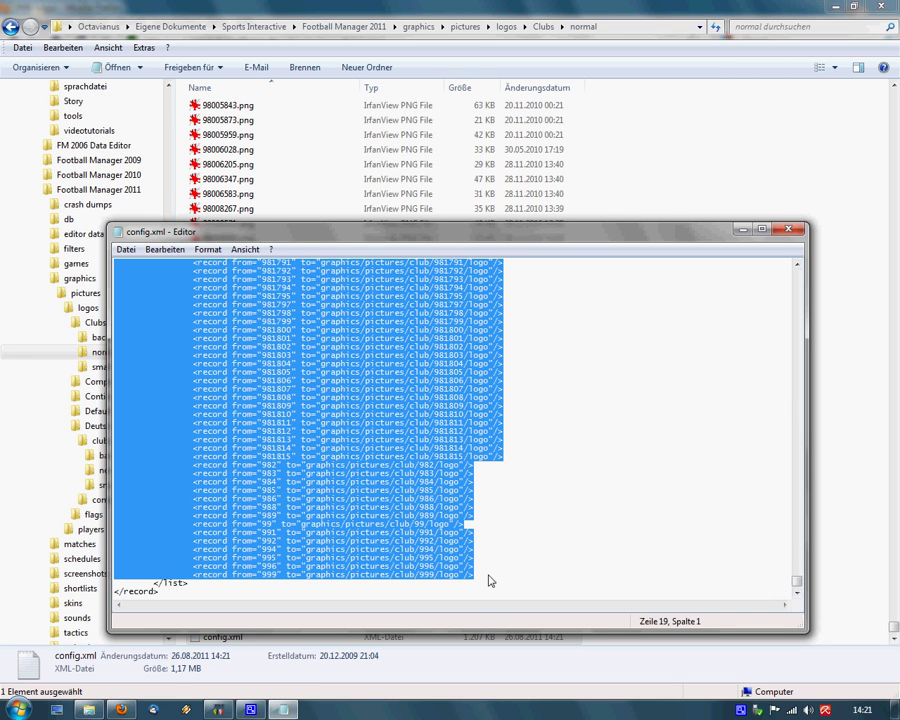
{"action": "left_click_drag", "start_coordinate": [797, 585], "coordinate": [796, 272]}
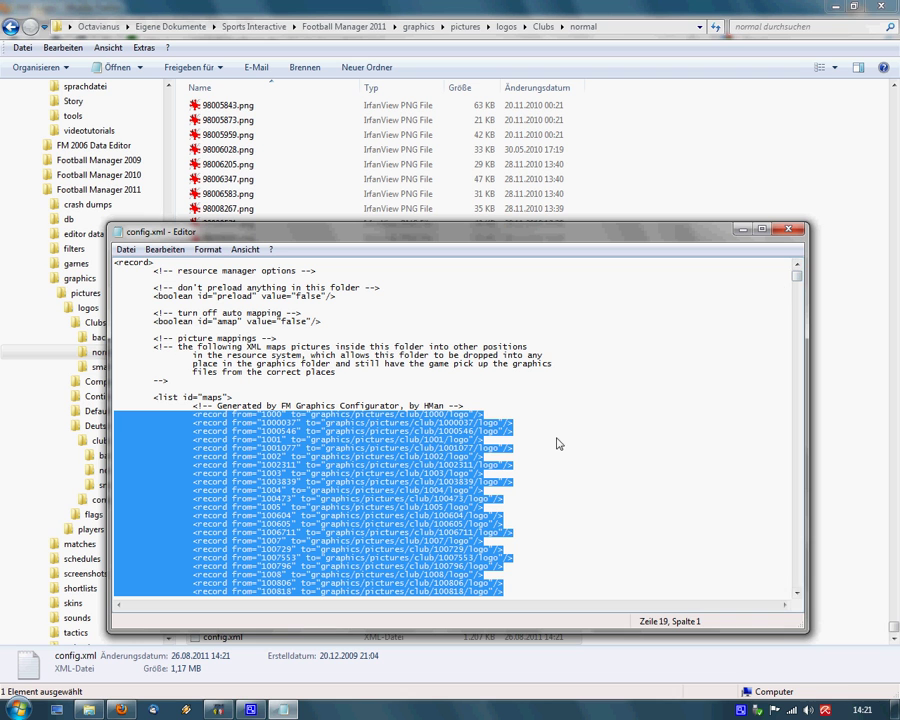
{"action": "left_click", "coordinate": [788, 229]}
{"action": "left_click", "coordinate": [250, 709]}
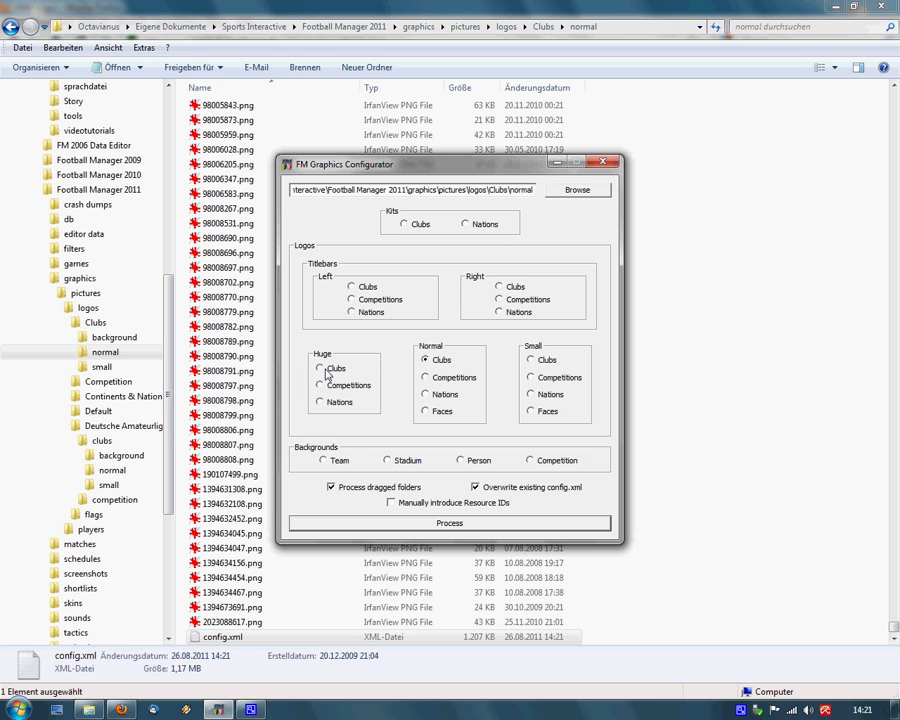
Generate config.xml with the huge club logo mappings and open it in Notepad.
{"action": "left_click", "coordinate": [475, 526]}
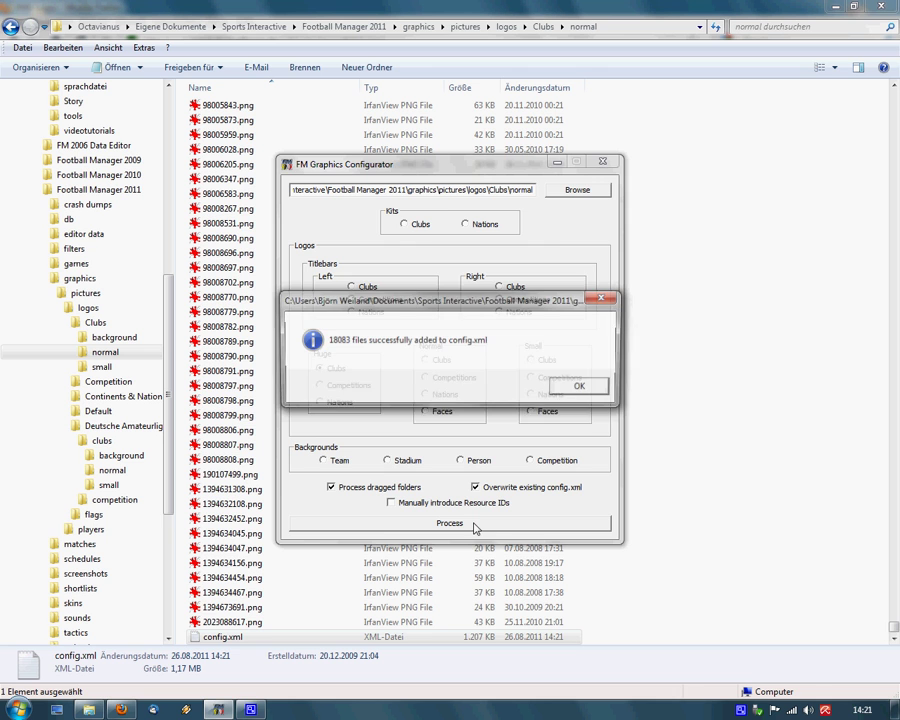
{"action": "left_click", "coordinate": [590, 387]}
{"action": "double_click", "coordinate": [250, 636]}
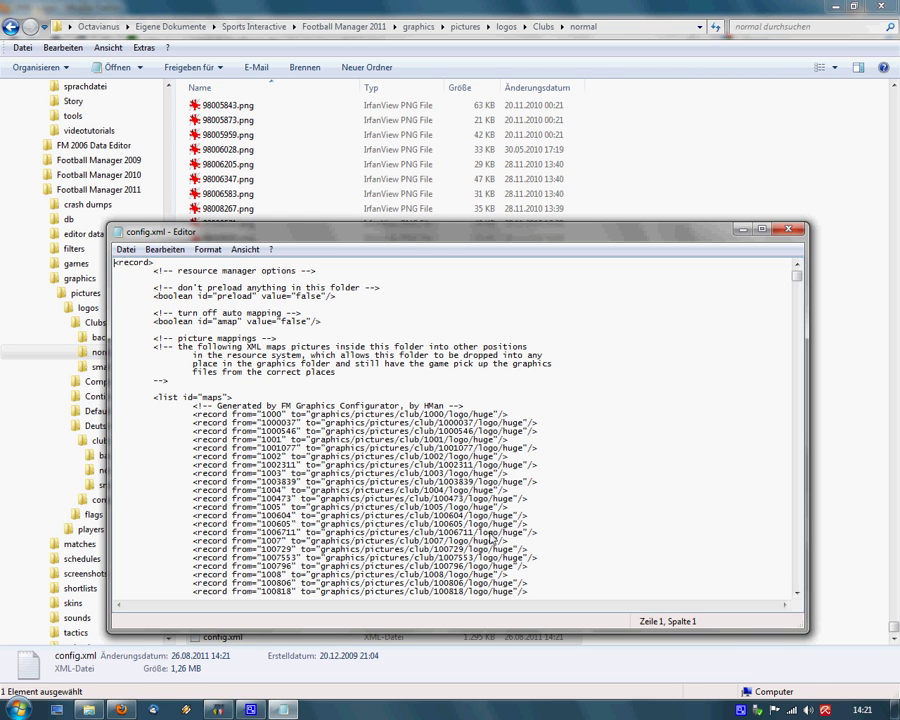
Add blank lines below the generator comment, check the file's last records, and close it.
{"action": "left_click", "coordinate": [478, 409]}
{"action": "key", "text": "Return"}
{"action": "key", "text": "Return"}
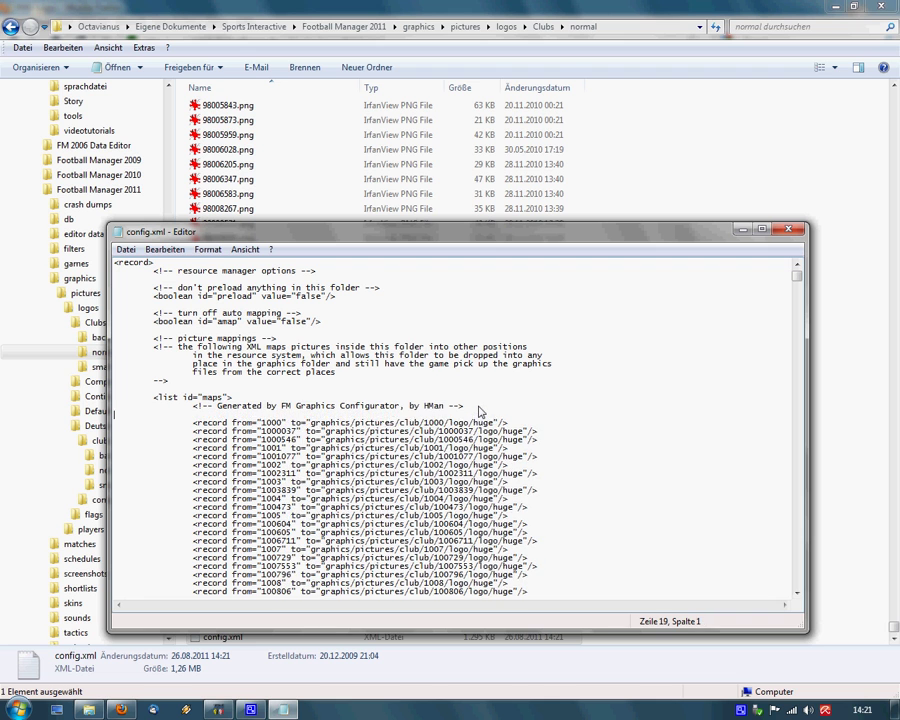
{"action": "key", "text": "Up"}
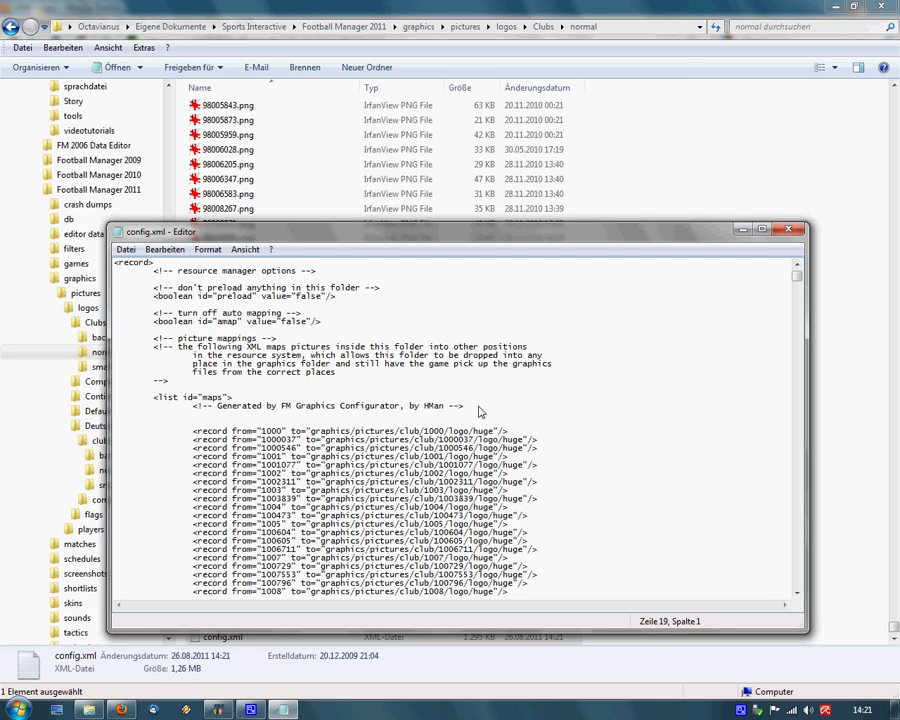
{"action": "key", "text": "ctrl+End"}
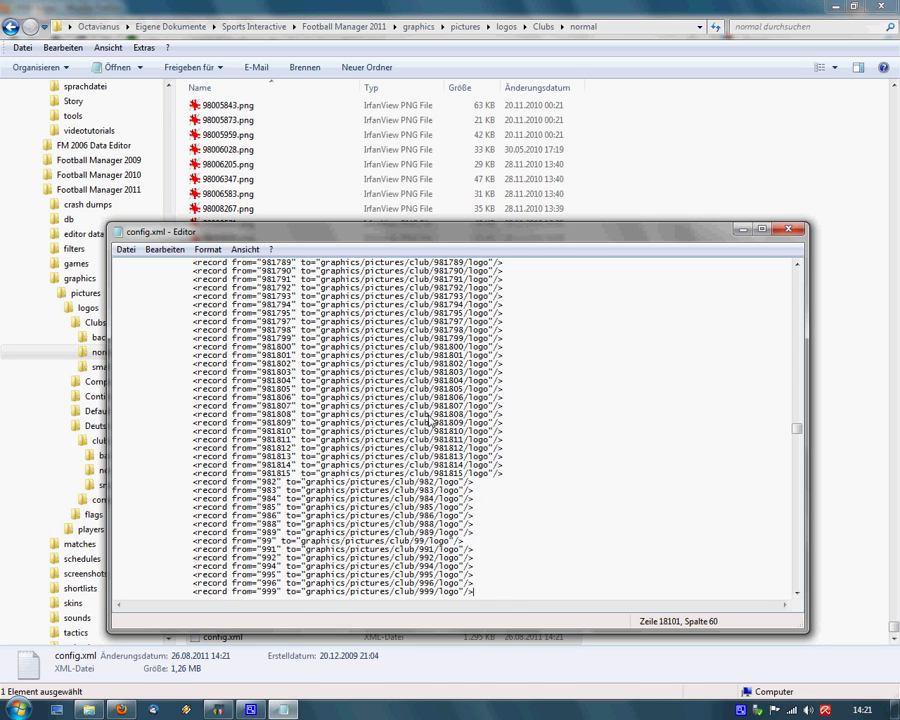
{"action": "scroll", "coordinate": [497, 418], "scroll_direction": "down", "scroll_amount": 3}
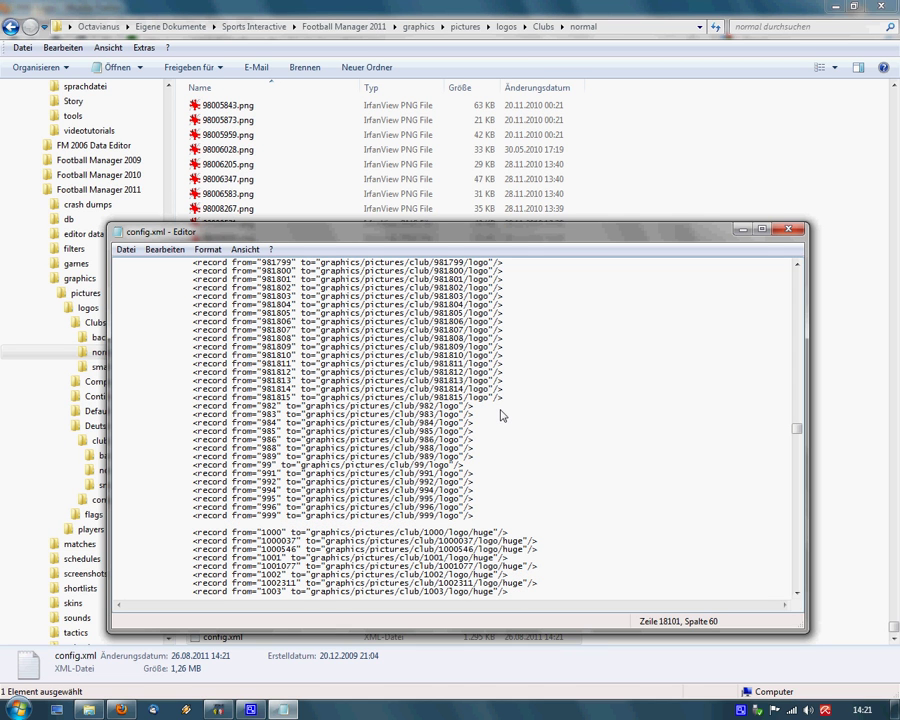
{"action": "left_click", "coordinate": [125, 250]}
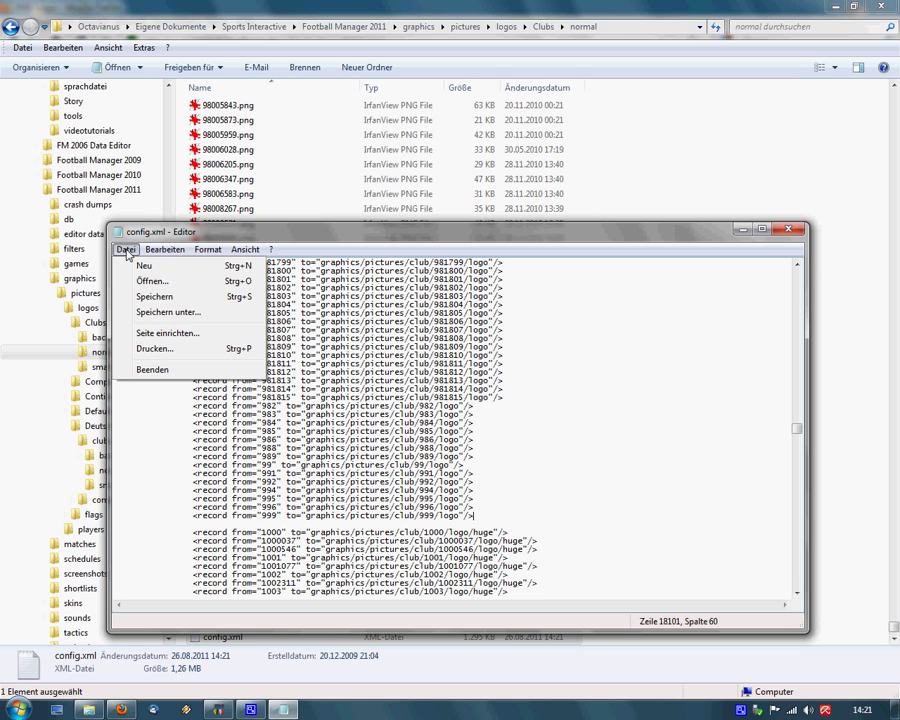
{"action": "left_click", "coordinate": [630, 243]}
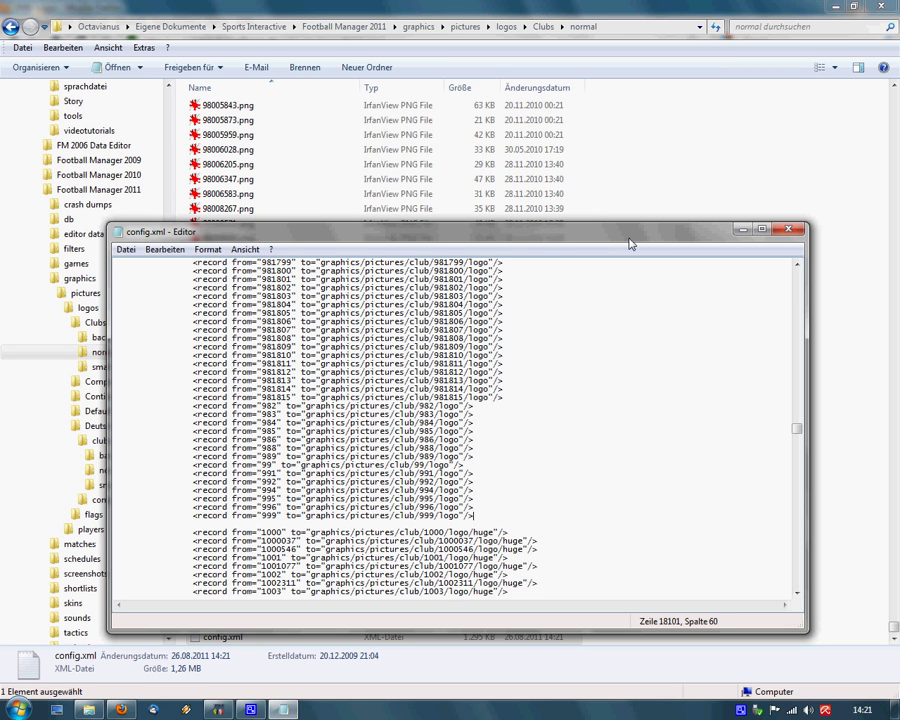
{"action": "left_click", "coordinate": [788, 230]}
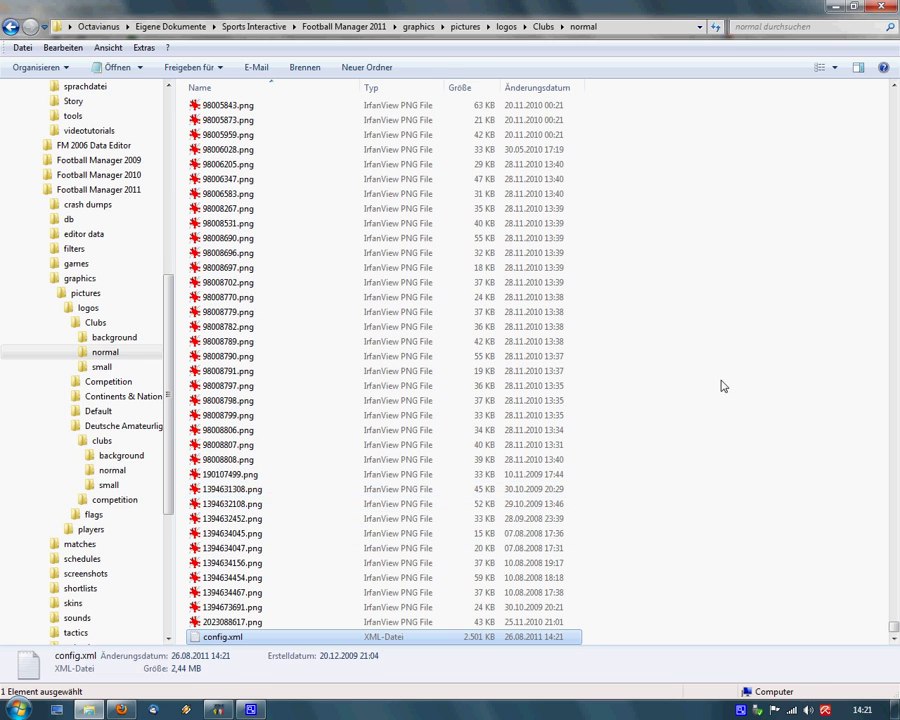
Navigate the tree to logos > Competition > normal and select its config.xml.
{"action": "left_click", "coordinate": [718, 382]}
{"action": "left_click", "coordinate": [66, 322]}
{"action": "left_click", "coordinate": [88, 307]}
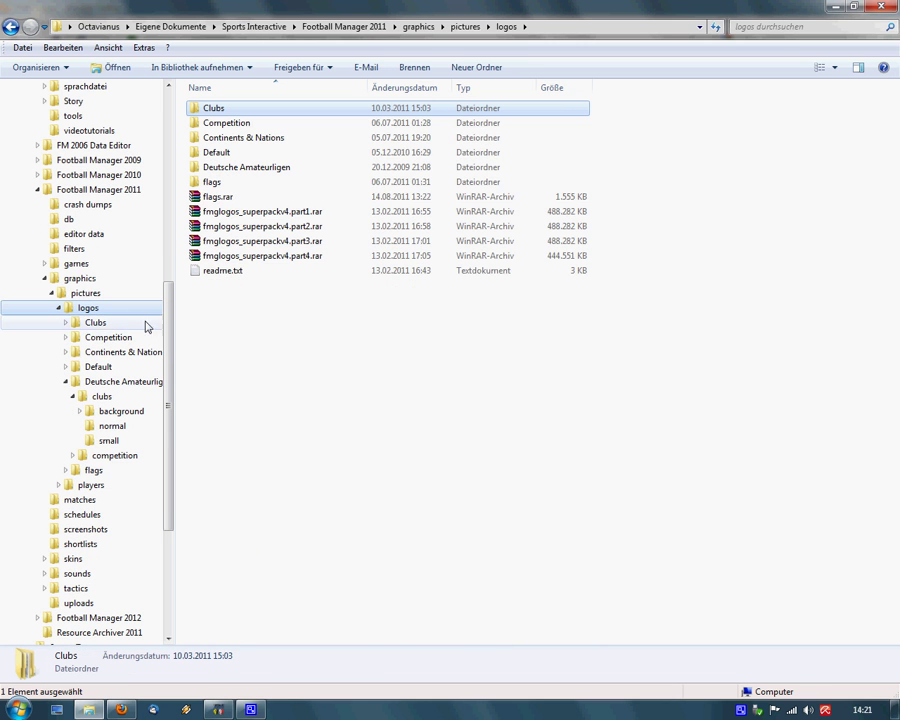
{"action": "left_click", "coordinate": [65, 338]}
{"action": "left_click", "coordinate": [100, 338]}
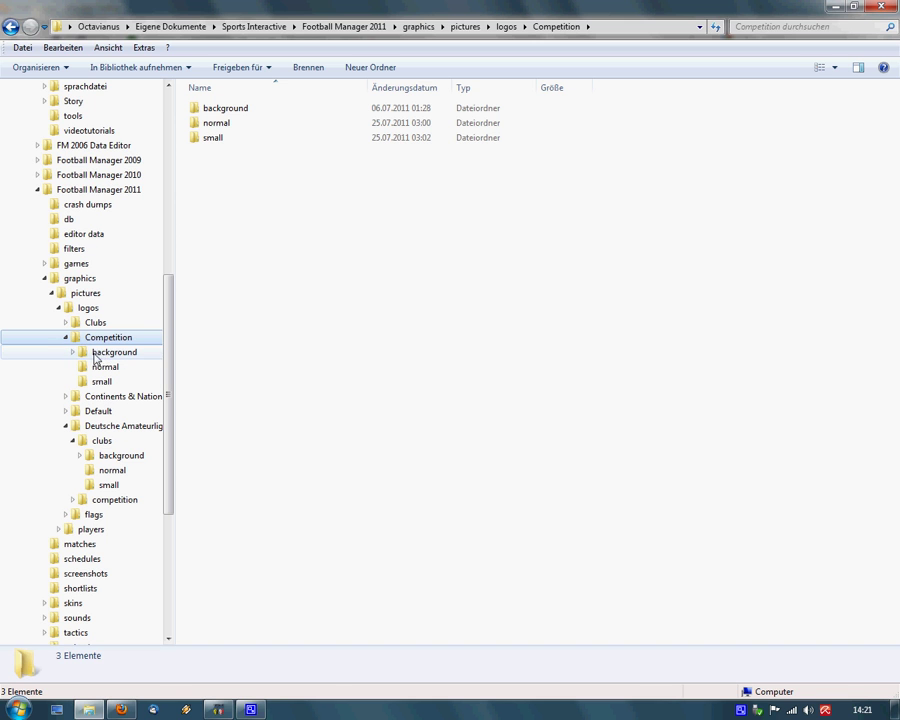
{"action": "left_click", "coordinate": [218, 709]}
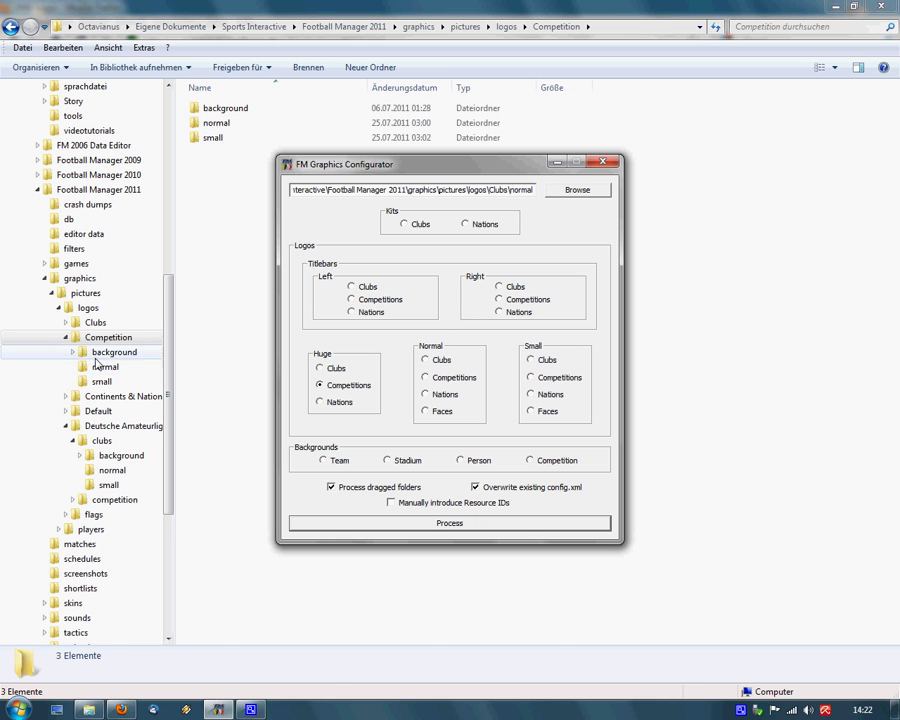
{"action": "left_click", "coordinate": [97, 367]}
{"action": "left_click", "coordinate": [310, 314]}
{"action": "key", "text": "End"}
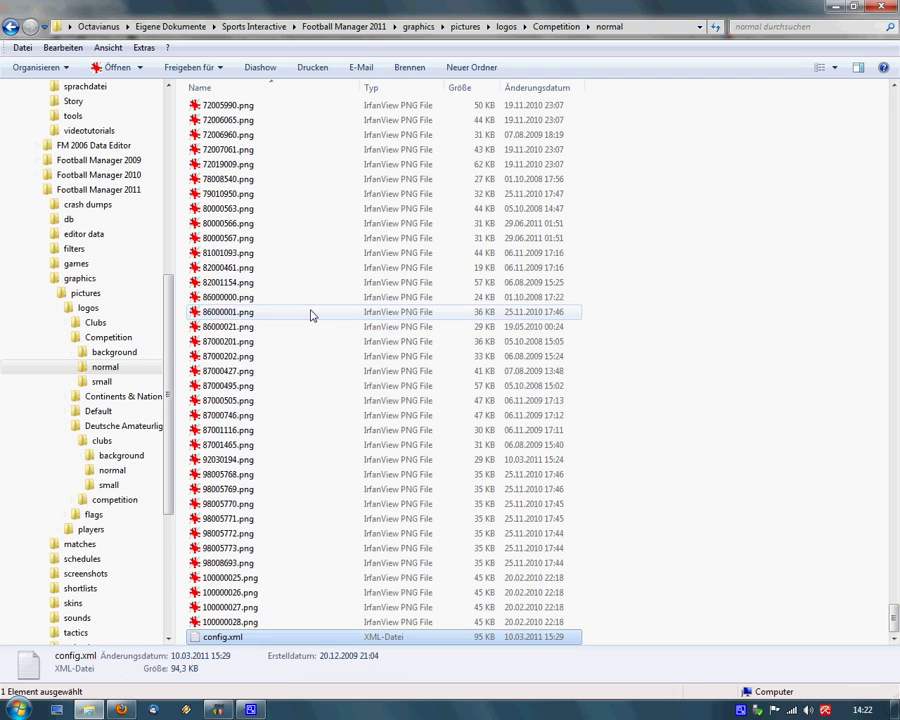
{"action": "key", "text": "Return"}
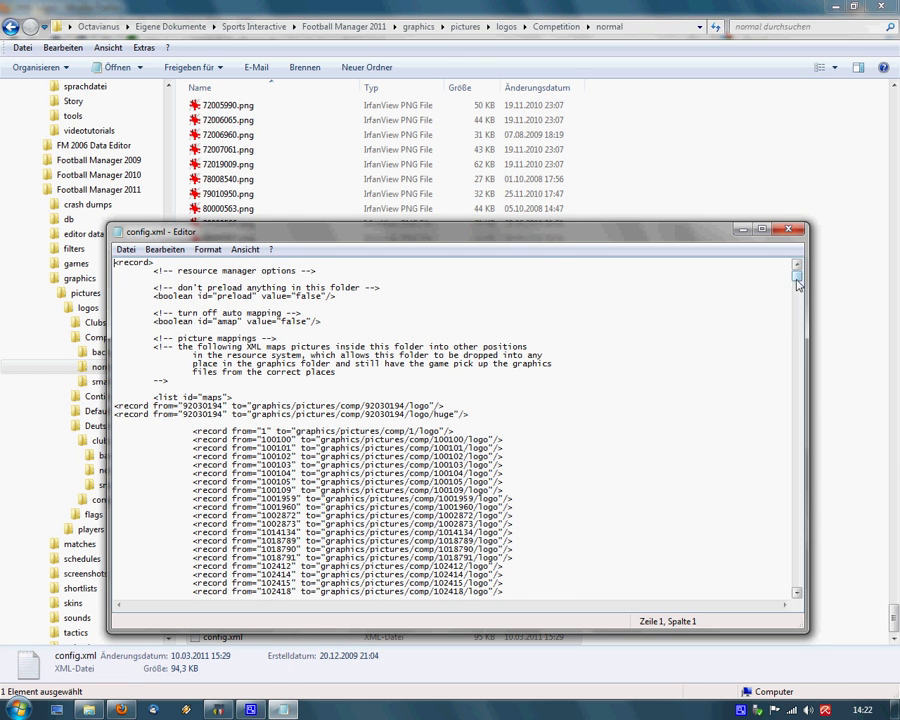
{"action": "mouse_move", "coordinate": [797, 284]}
{"action": "left_mouse_down"}
{"action": "mouse_move", "coordinate": [800, 592]}
{"action": "mouse_move", "coordinate": [822, 338]}
{"action": "mouse_move", "coordinate": [808, 281]}
{"action": "left_mouse_up"}
{"action": "scroll", "coordinate": [800, 400], "scroll_direction": "down", "scroll_amount": 8}
{"action": "key", "text": "alt+F4"}
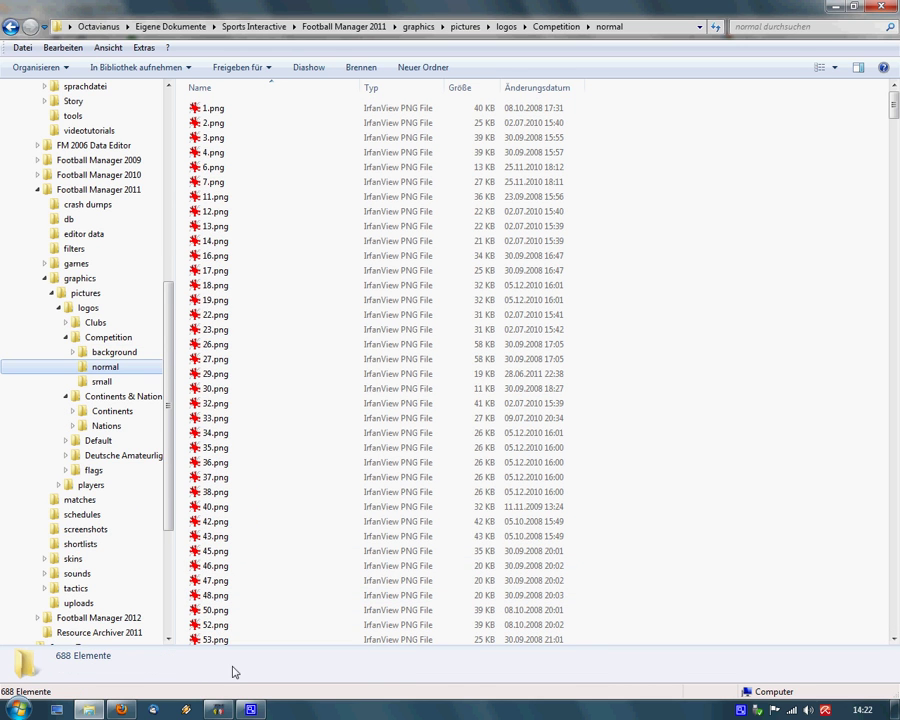
Open the Nations\background\left folder and select 9.png and 27.png in it.
{"action": "left_click", "coordinate": [72, 427]}
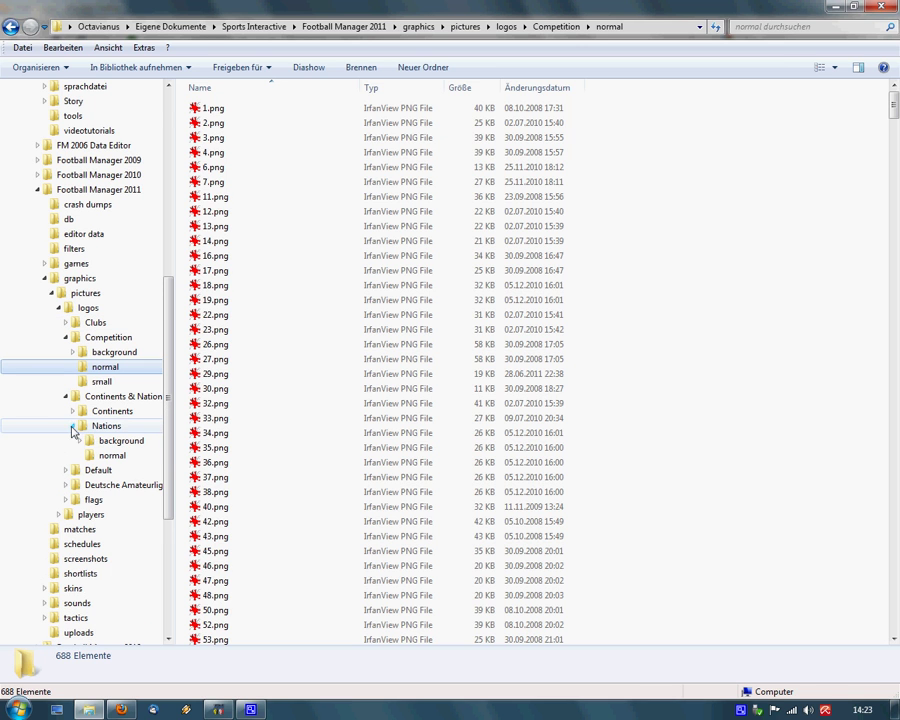
{"action": "left_click", "coordinate": [86, 426]}
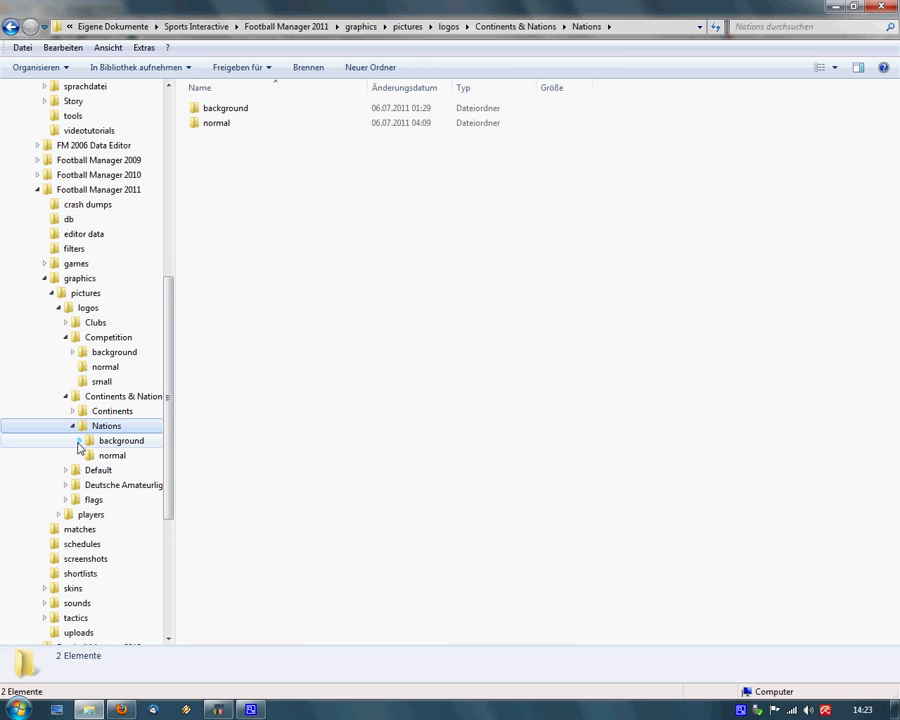
{"action": "left_click", "coordinate": [79, 441]}
{"action": "left_click", "coordinate": [110, 455]}
{"action": "left_click", "coordinate": [278, 168]}
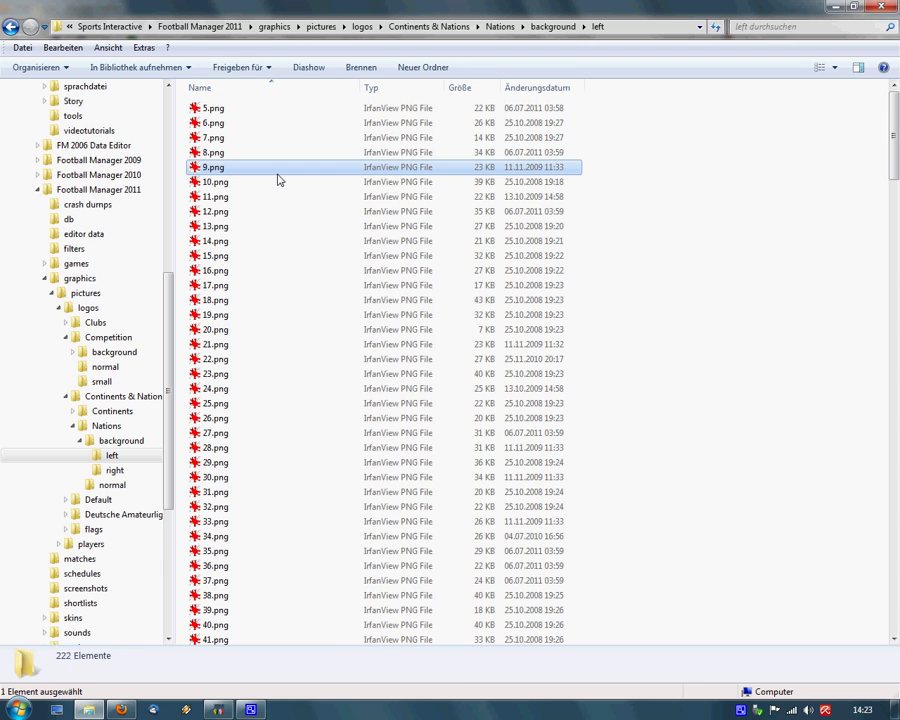
{"action": "left_click", "coordinate": [241, 439]}
Preview 771.png, select 770.png, then drag the left folder onto the configurator.
{"action": "scroll", "coordinate": [239, 500], "scroll_direction": "down", "scroll_amount": 11}
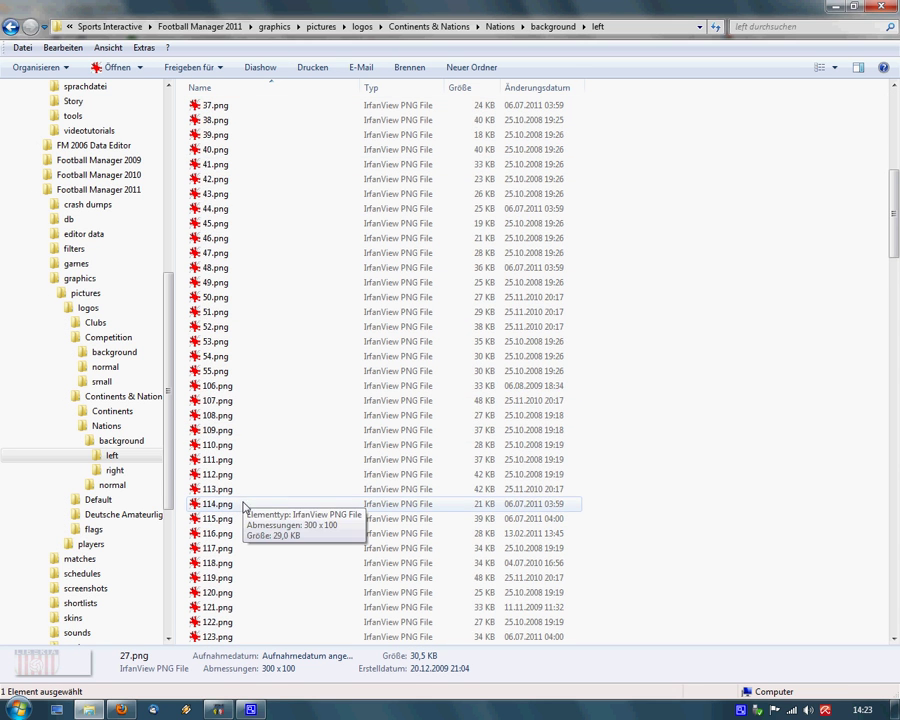
{"action": "scroll", "coordinate": [243, 505], "scroll_direction": "down", "scroll_amount": 2}
{"action": "left_click_drag", "start_coordinate": [893, 200], "coordinate": [896, 403]}
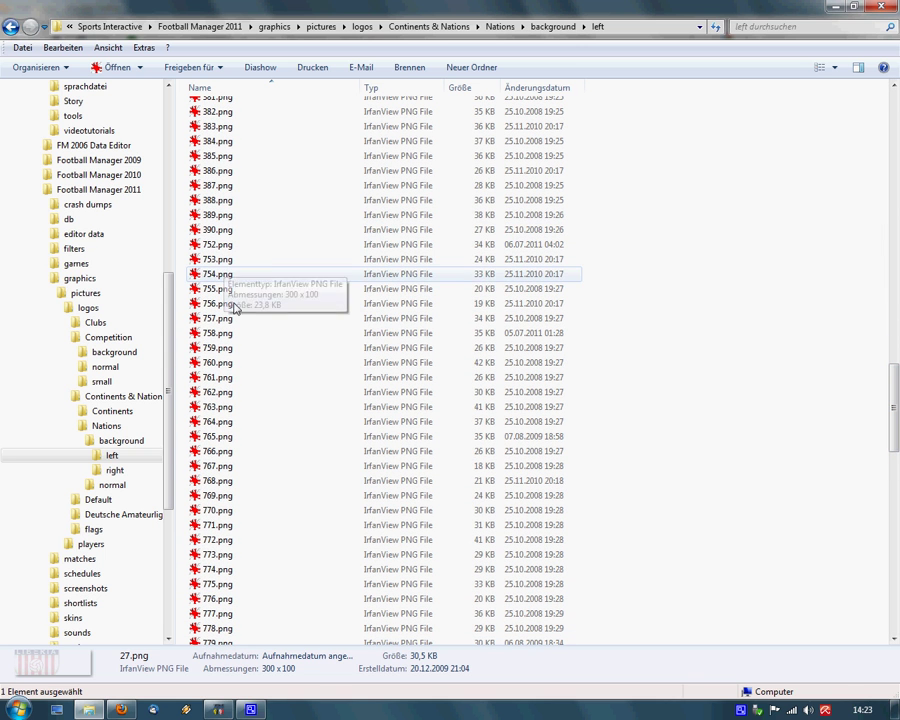
{"action": "left_click", "coordinate": [217, 527]}
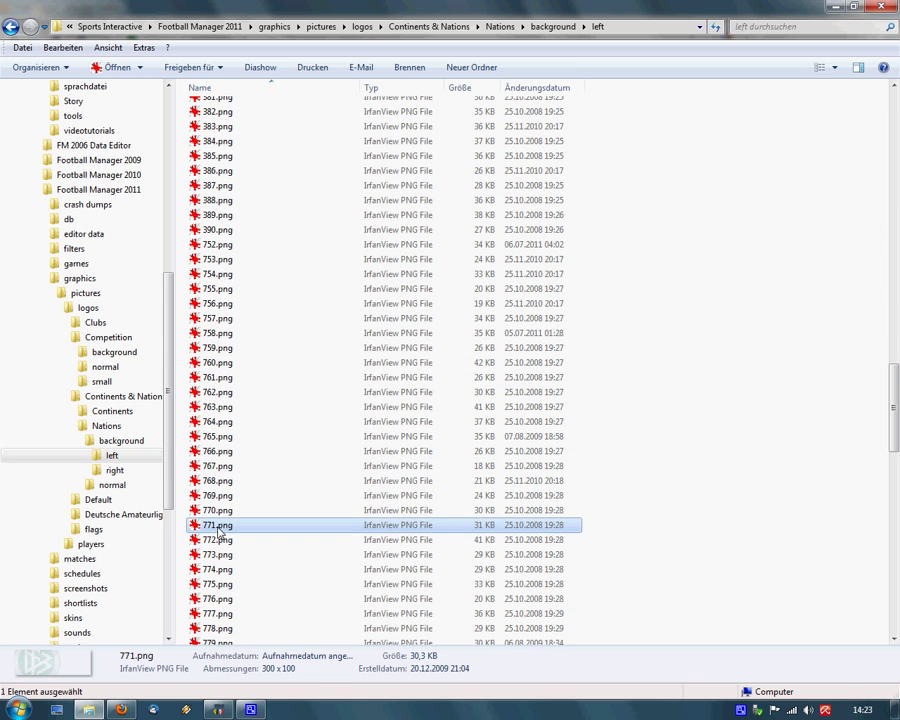
{"action": "right_click", "coordinate": [217, 527]}
{"action": "left_click", "coordinate": [283, 229]}
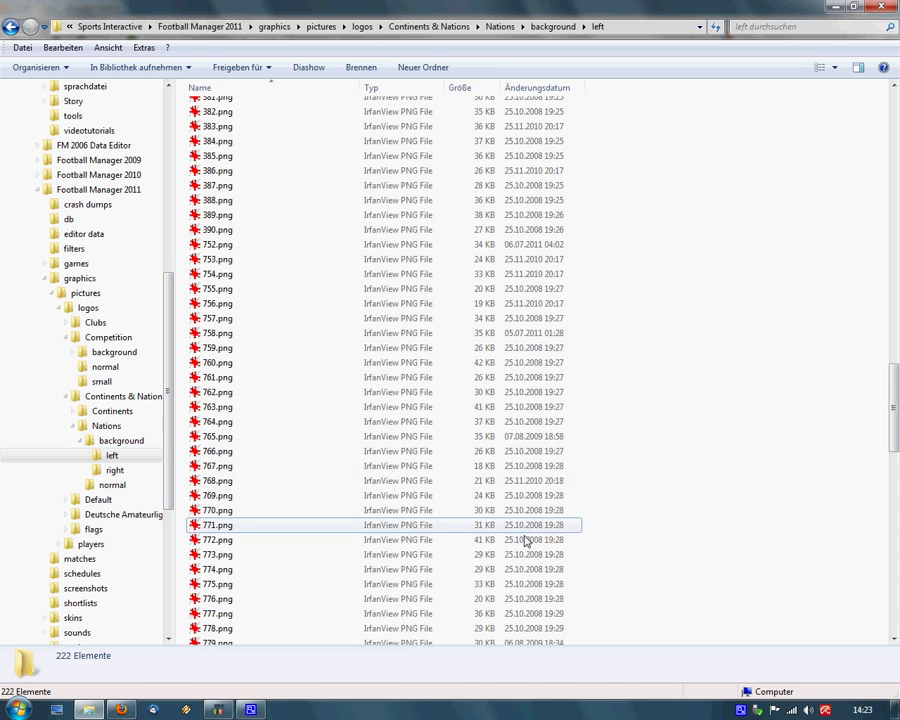
{"action": "left_click", "coordinate": [213, 510]}
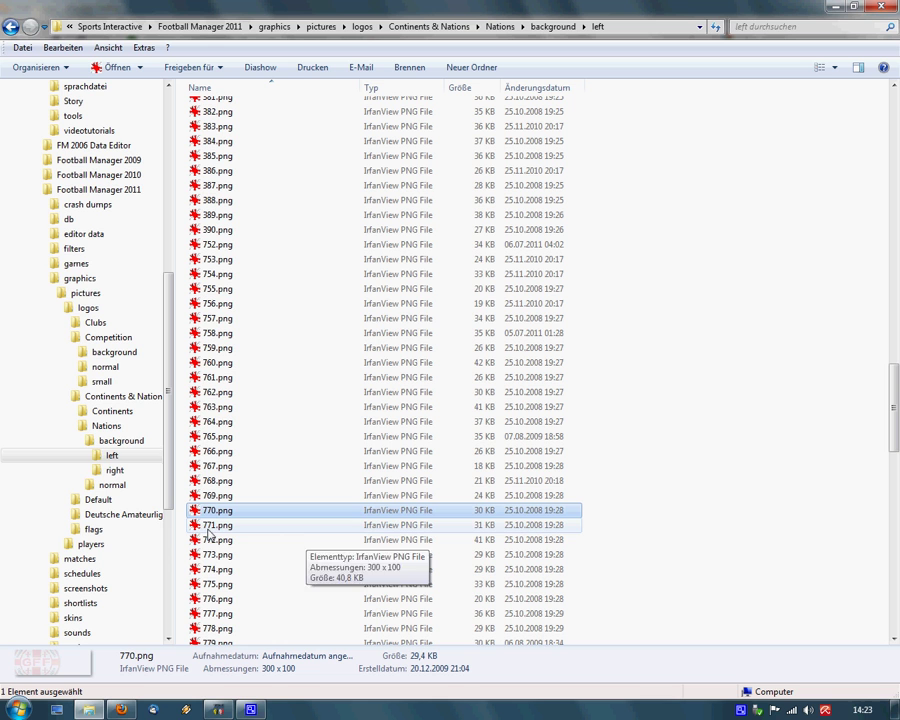
{"action": "left_click_drag", "start_coordinate": [112, 455], "coordinate": [350, 597]}
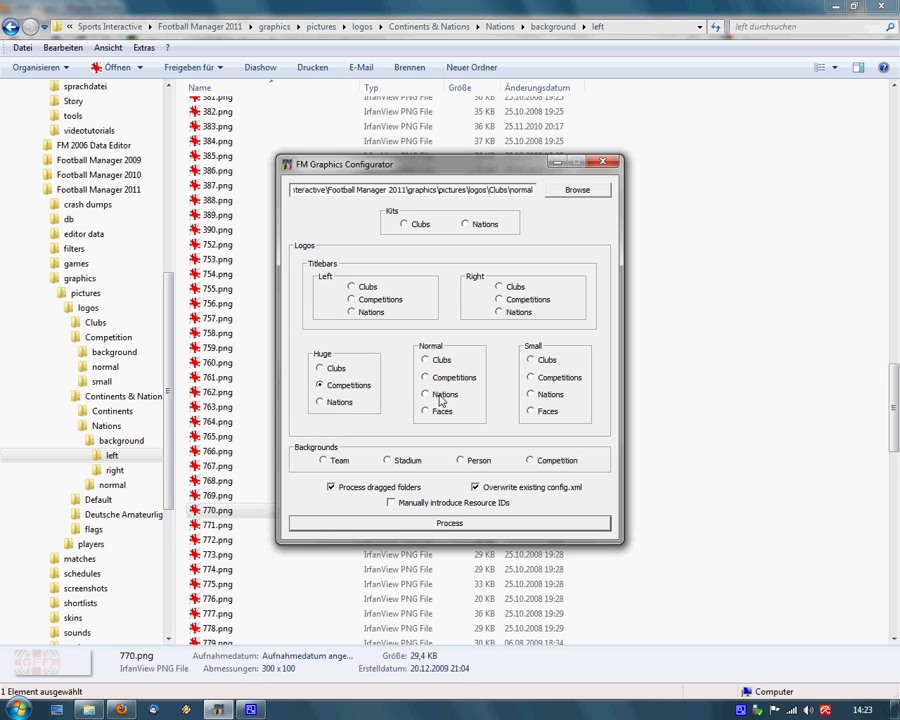
Set the right titlebar logo type to Nations and return to Explorer.
{"action": "left_click", "coordinate": [518, 313]}
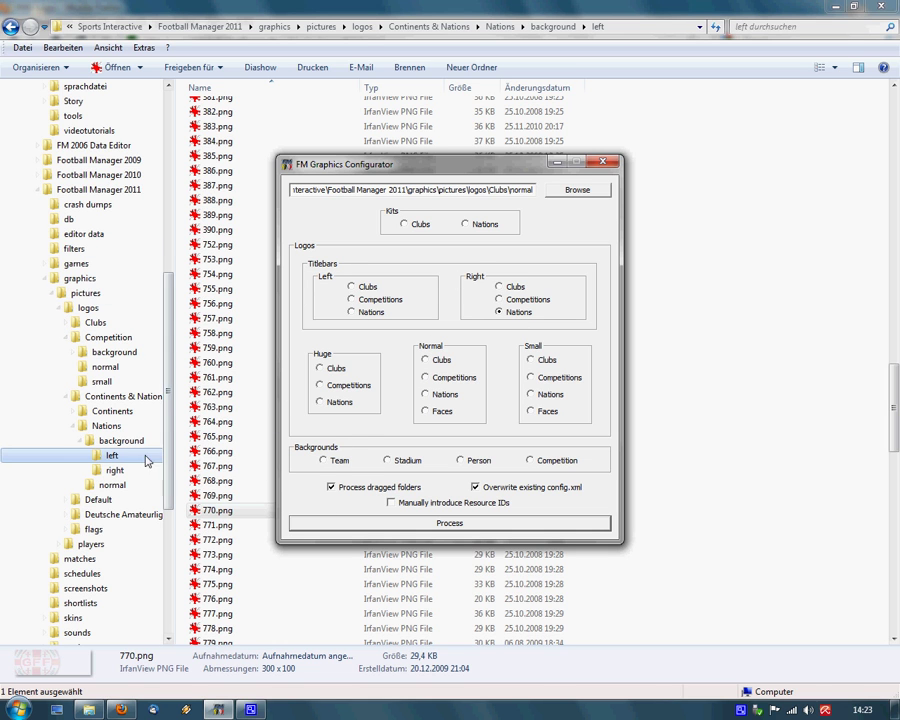
{"action": "left_click", "coordinate": [79, 442]}
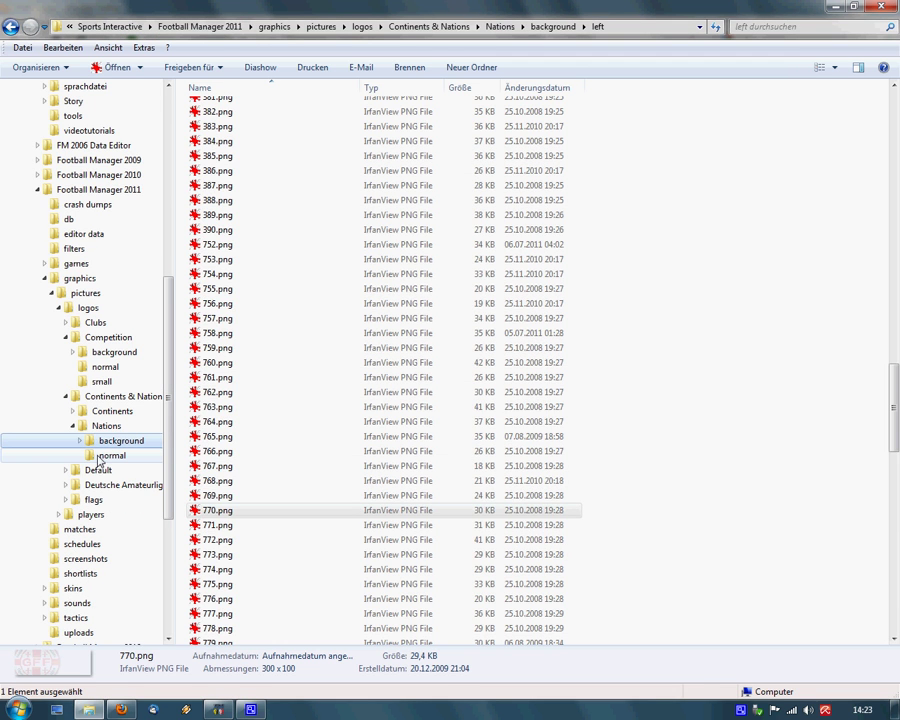
Open the Nations\normal folder and jump to its config.xml.
{"action": "left_click", "coordinate": [102, 426]}
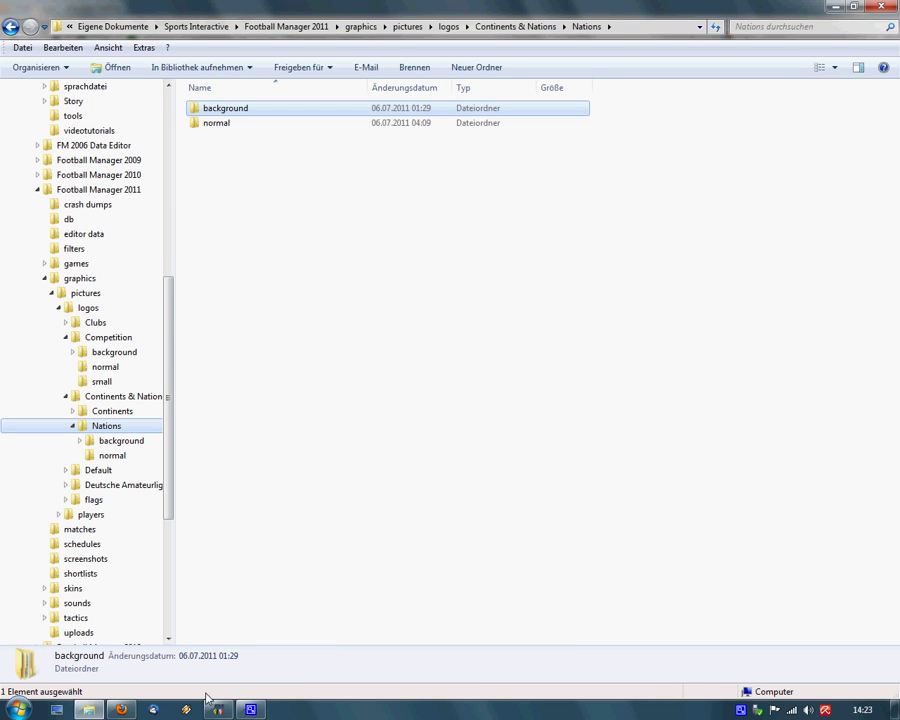
{"action": "left_click", "coordinate": [106, 458]}
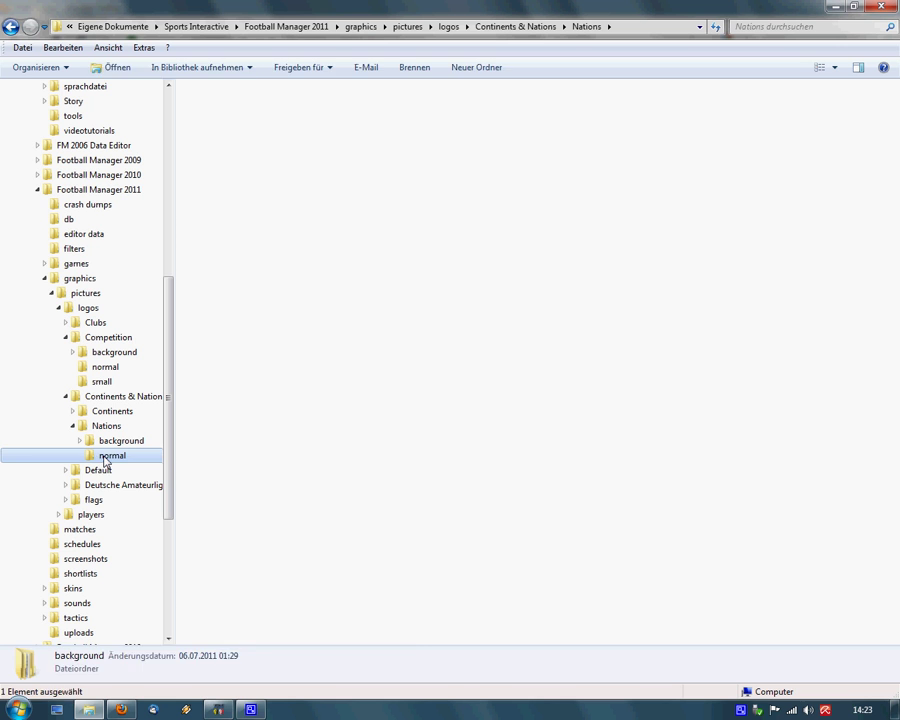
{"action": "left_click", "coordinate": [316, 362]}
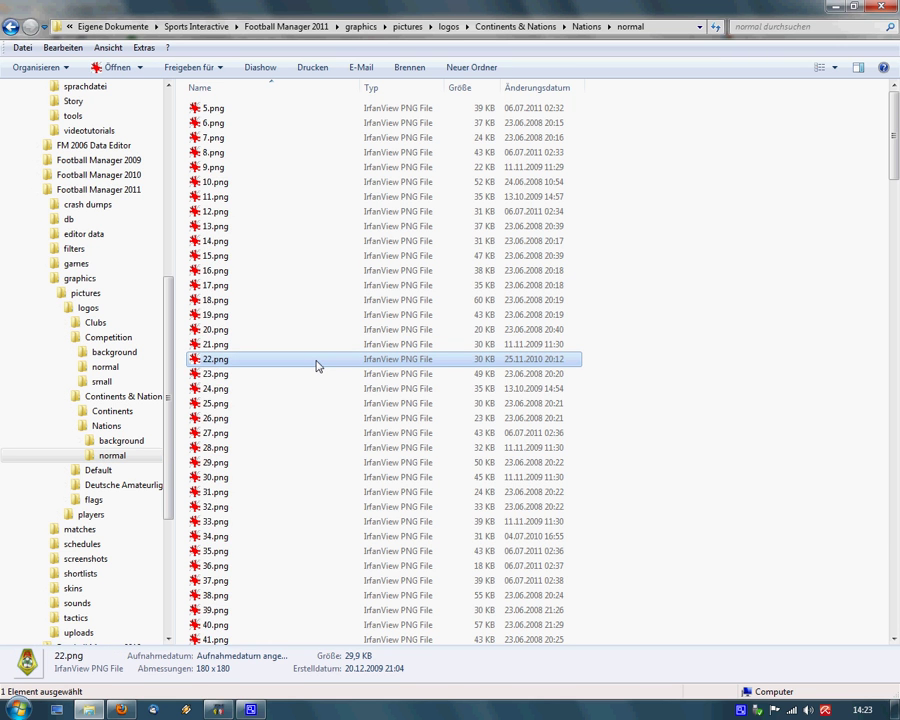
{"action": "key", "text": "End"}
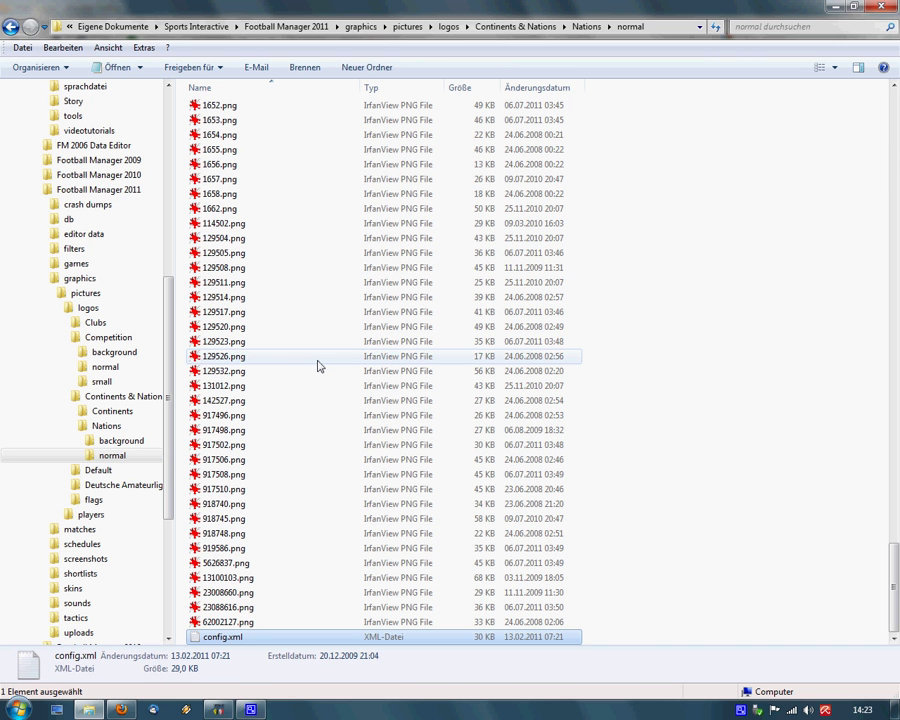
View the 771.png nation logo in the image viewer, then close it.
{"action": "key", "text": "alt+Tab"}
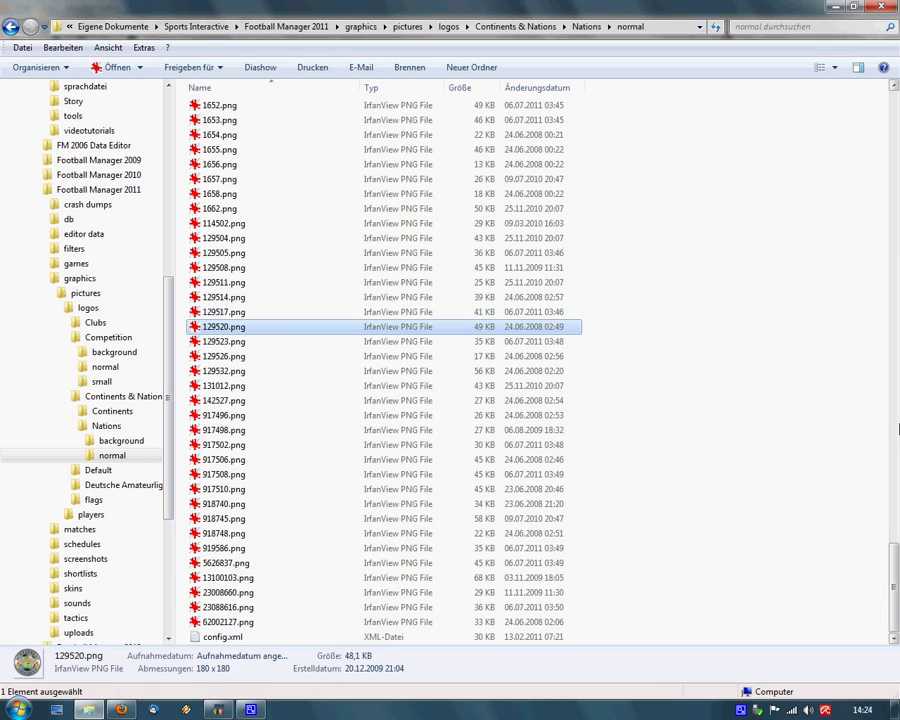
{"action": "left_click_drag", "start_coordinate": [893, 565], "coordinate": [897, 459]}
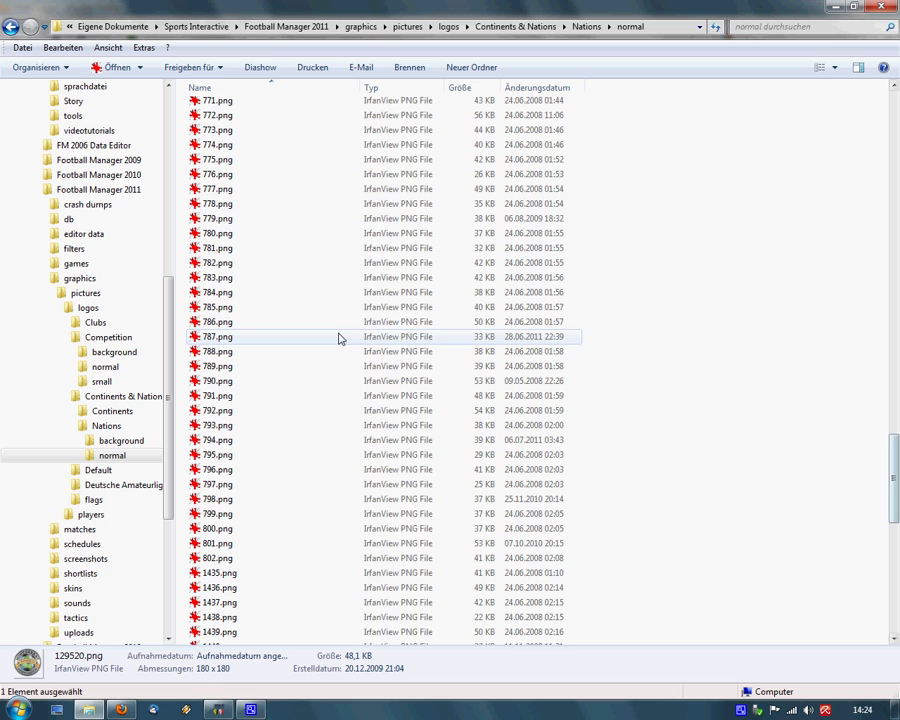
{"action": "double_click", "coordinate": [229, 106]}
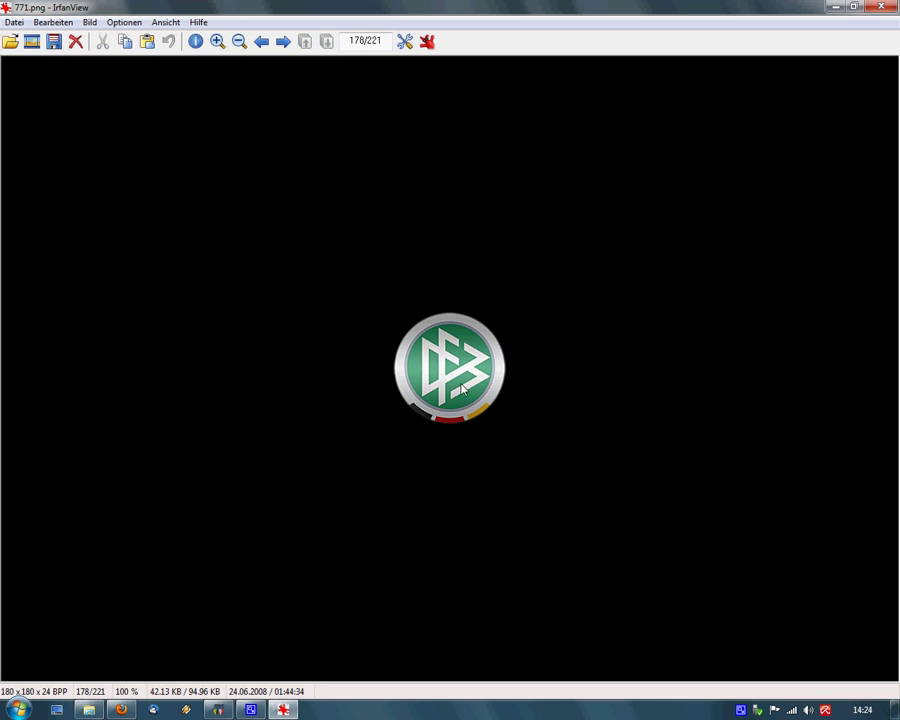
{"action": "left_click", "coordinate": [872, 7]}
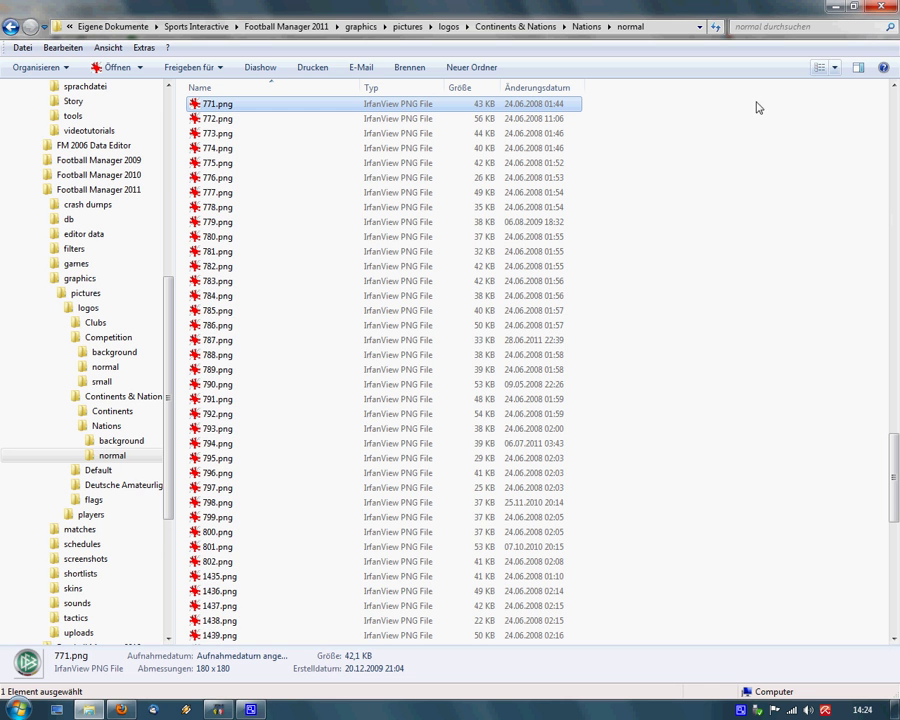
Choose Nations under Small logos as the configurator's output type.
{"action": "left_click", "coordinate": [102, 430]}
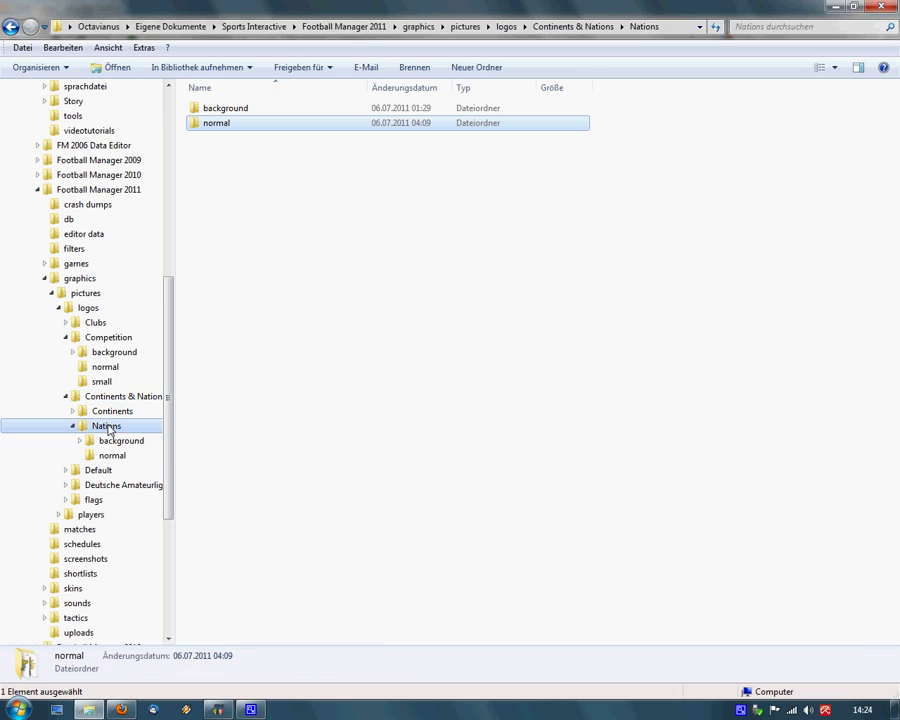
{"action": "left_click", "coordinate": [221, 711]}
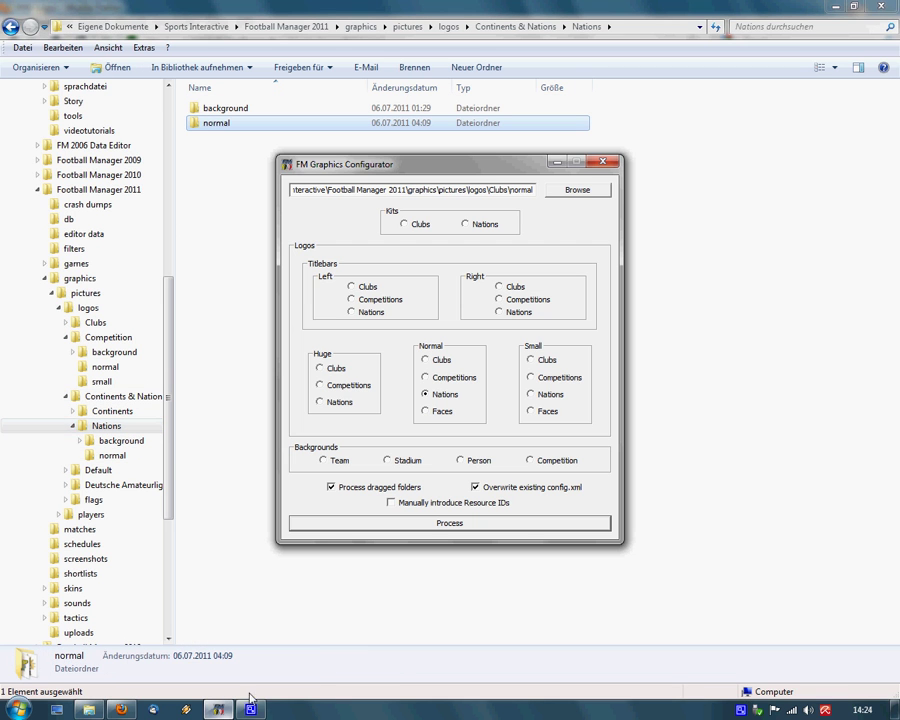
{"action": "left_click", "coordinate": [548, 396]}
{"action": "left_click", "coordinate": [65, 499]}
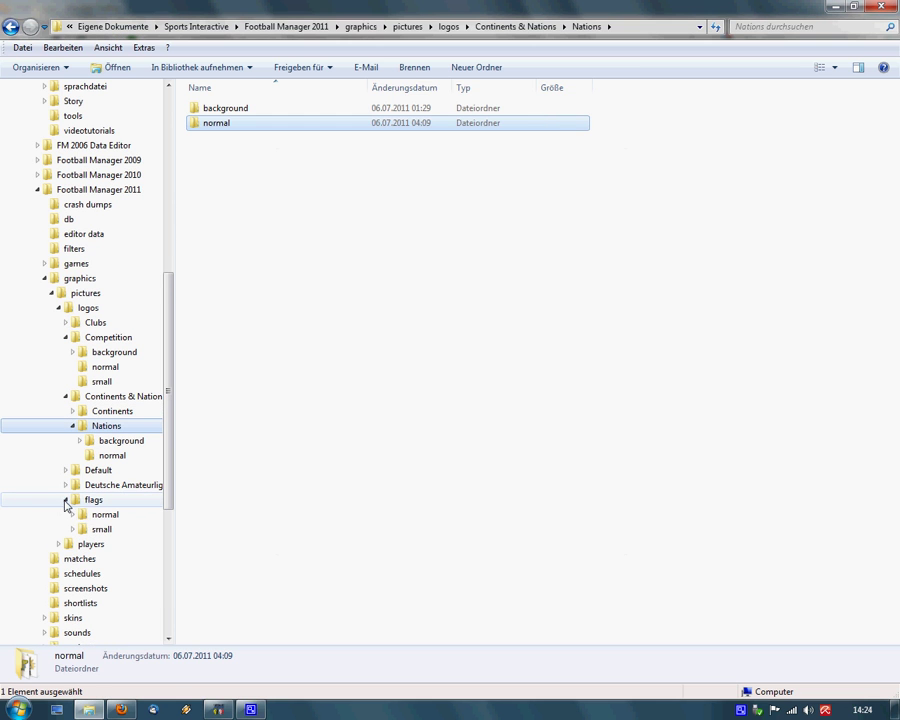
Open flags\small config.xml in Notepad and check its graphics/pictures/nation/…/icon mappings.
{"action": "left_click", "coordinate": [68, 502]}
{"action": "left_click", "coordinate": [72, 529]}
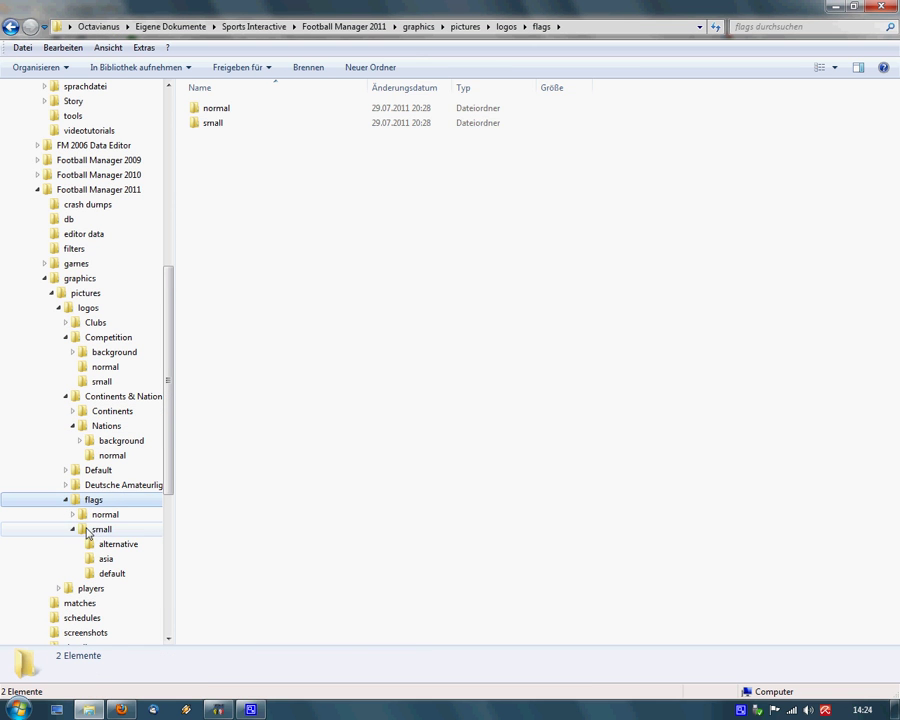
{"action": "left_click", "coordinate": [100, 529]}
{"action": "left_click", "coordinate": [257, 138]}
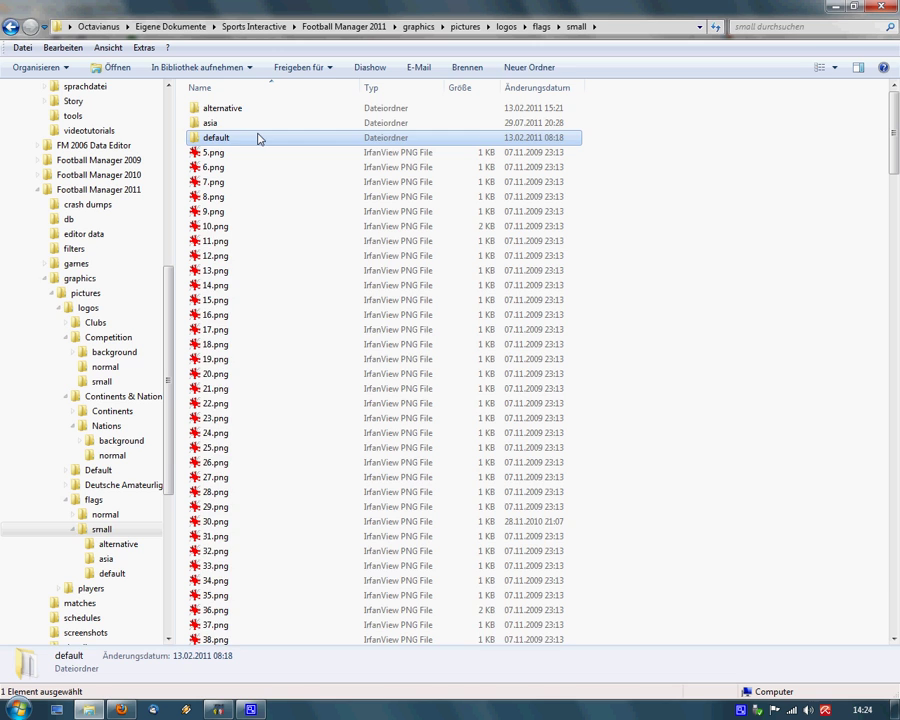
{"action": "key", "text": "End"}
{"action": "key", "text": "Return"}
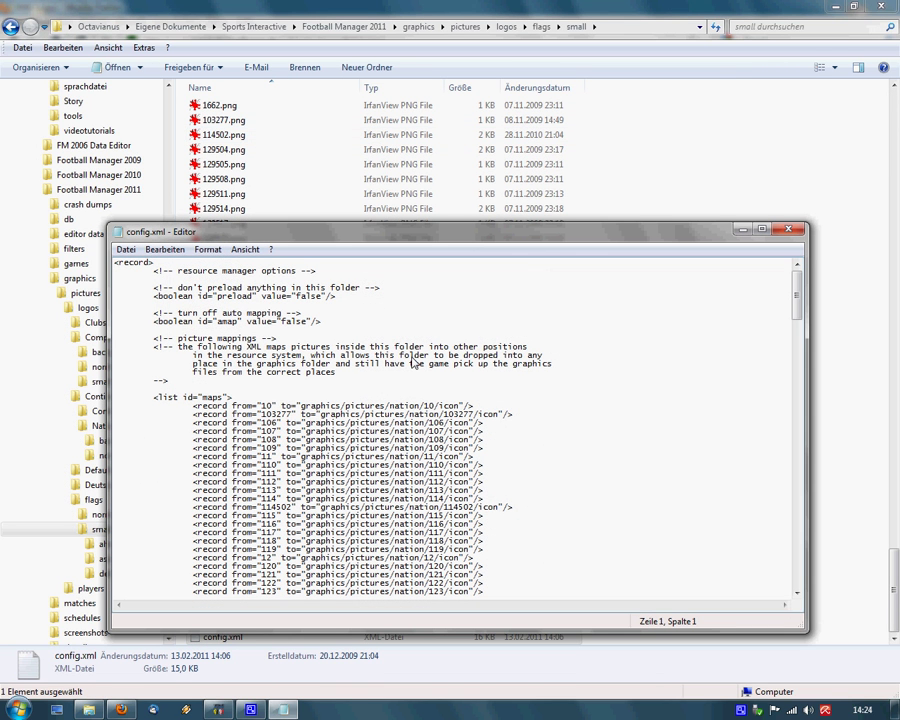
{"action": "left_click", "coordinate": [303, 410]}
{"action": "left_click", "coordinate": [412, 410]}
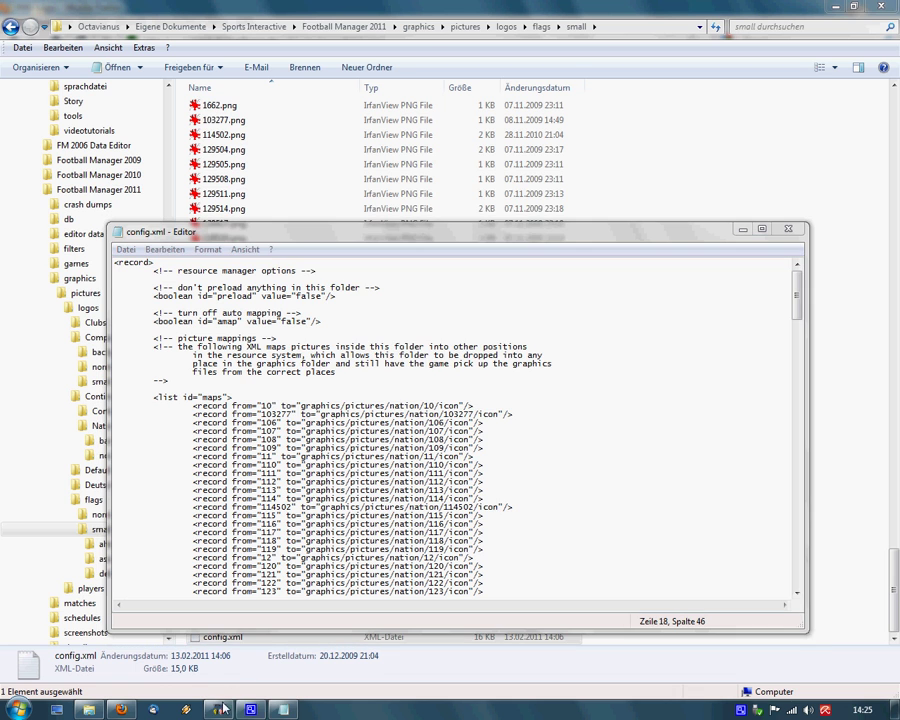
{"action": "left_click", "coordinate": [249, 706]}
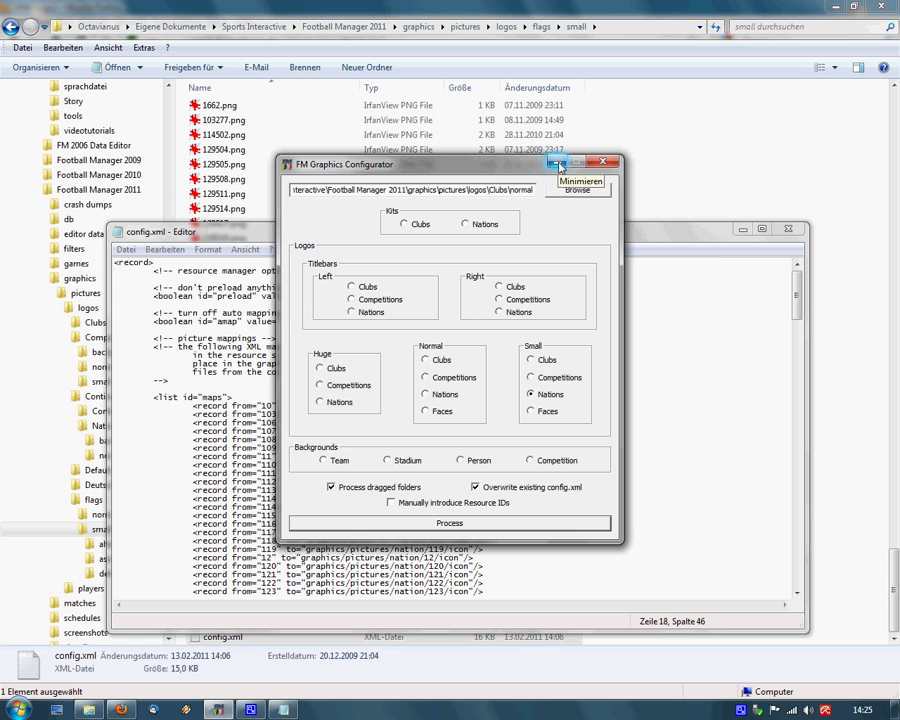
Open flags\normal config.xml in Notepad to check its nation flag path mappings, then minimize the configurator.
{"action": "left_click", "coordinate": [60, 514]}
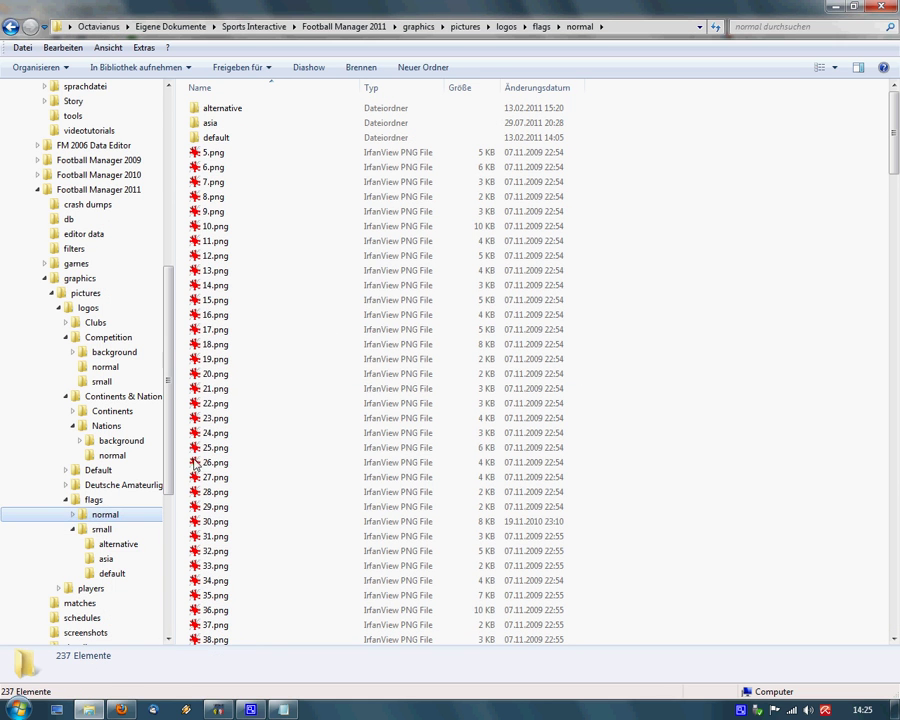
{"action": "left_click", "coordinate": [317, 289]}
{"action": "key", "text": "End"}
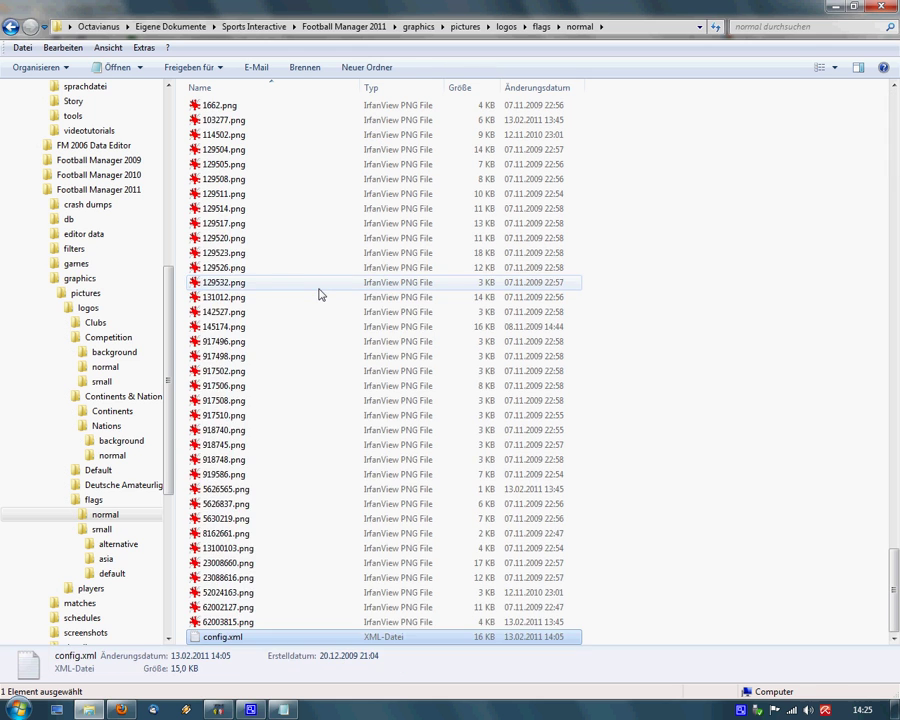
{"action": "key", "text": "Return"}
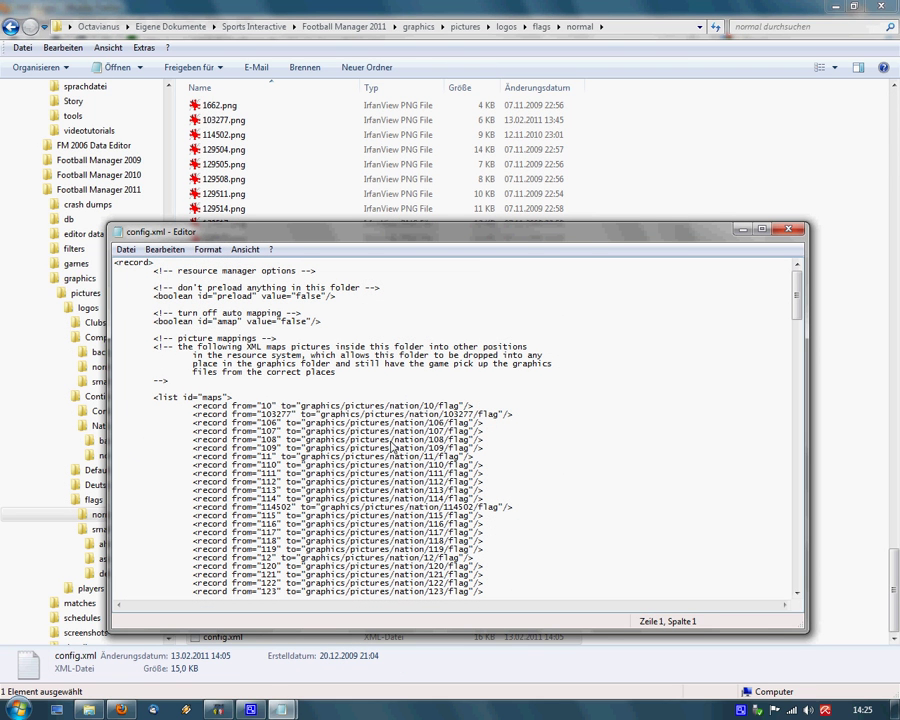
{"action": "key", "text": "Down"}
{"action": "key", "text": "Down"}
{"action": "key", "text": "Down"}
{"action": "key", "text": "Down"}
{"action": "key", "text": "Down"}
{"action": "key", "text": "Down"}
{"action": "key", "text": "Down"}
{"action": "key", "text": "Down"}
{"action": "key", "text": "Down"}
{"action": "key", "text": "Down"}
{"action": "key", "text": "Down"}
{"action": "key", "text": "Down"}
{"action": "key", "text": "Down"}
{"action": "key", "text": "Down"}
{"action": "key", "text": "Down"}
{"action": "key", "text": "Down"}
{"action": "key", "text": "Down"}
{"action": "key", "text": "Right"}
{"action": "key", "text": "Right"}
{"action": "key", "text": "Right"}
{"action": "key", "text": "Right"}
{"action": "key", "text": "Right"}
{"action": "key", "text": "Right"}
{"action": "key", "text": "Right"}
{"action": "key", "text": "Right"}
{"action": "key", "text": "Right"}
{"action": "key", "text": "Right"}
{"action": "key", "text": "Right"}
{"action": "key", "text": "Right"}
{"action": "key", "text": "Right"}
{"action": "key", "text": "Right"}
{"action": "key", "text": "Right"}
{"action": "key", "text": "Right"}
{"action": "key", "text": "Right"}
{"action": "key", "text": "Right"}
{"action": "key", "text": "Right"}
{"action": "key", "text": "Right"}
{"action": "key", "text": "alt+Tab"}
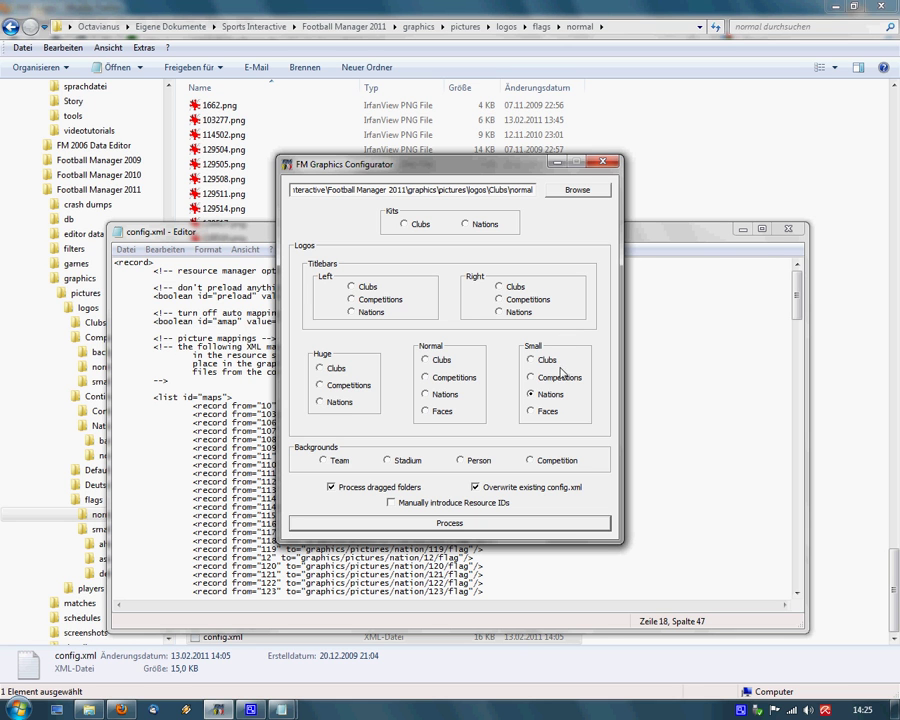
{"action": "left_click", "coordinate": [557, 162]}
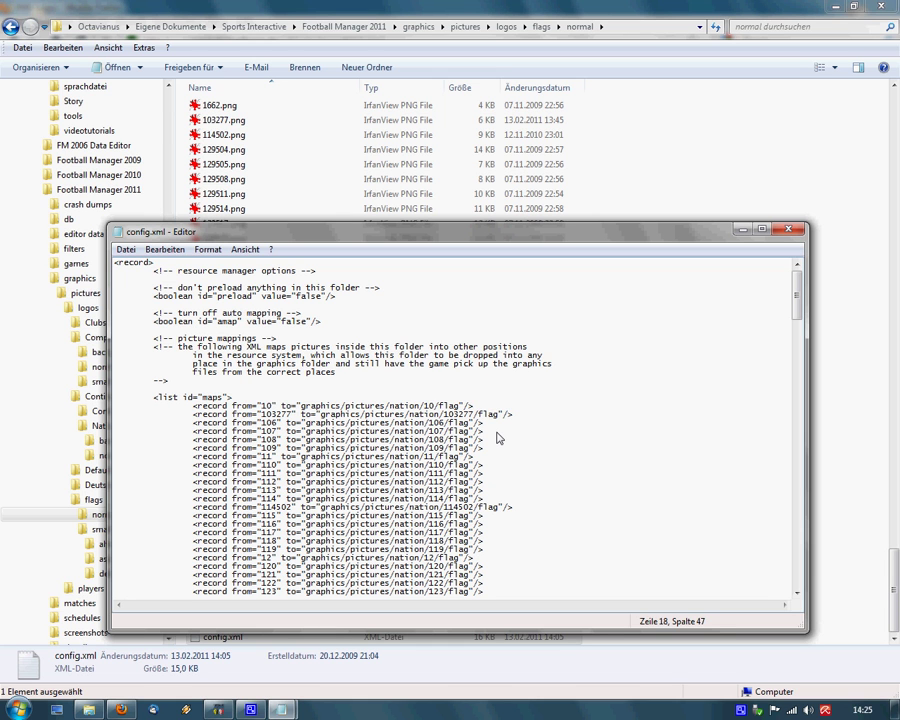
Close Notepad and collapse Continents & Nations, Competition and flags, showing the logos folder.
{"action": "key", "text": "alt+F4"}
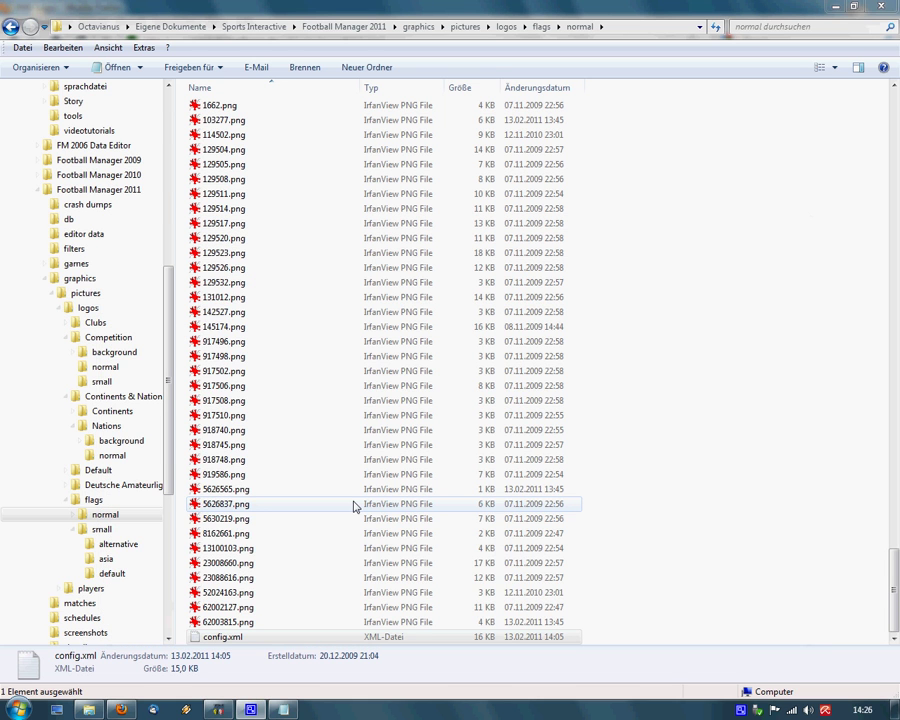
{"action": "left_click", "coordinate": [65, 396]}
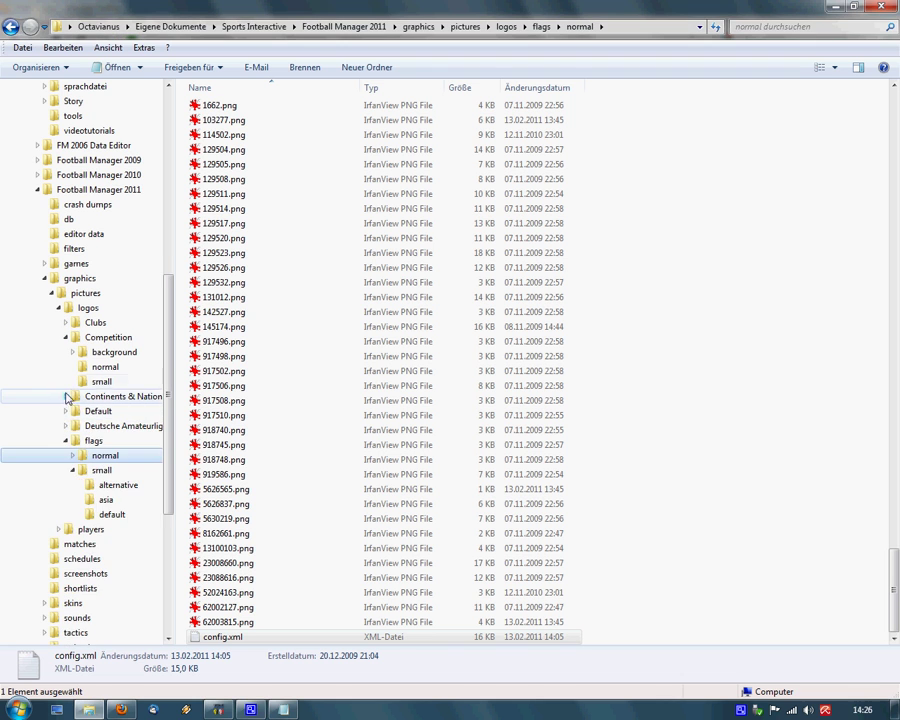
{"action": "left_click", "coordinate": [65, 337]}
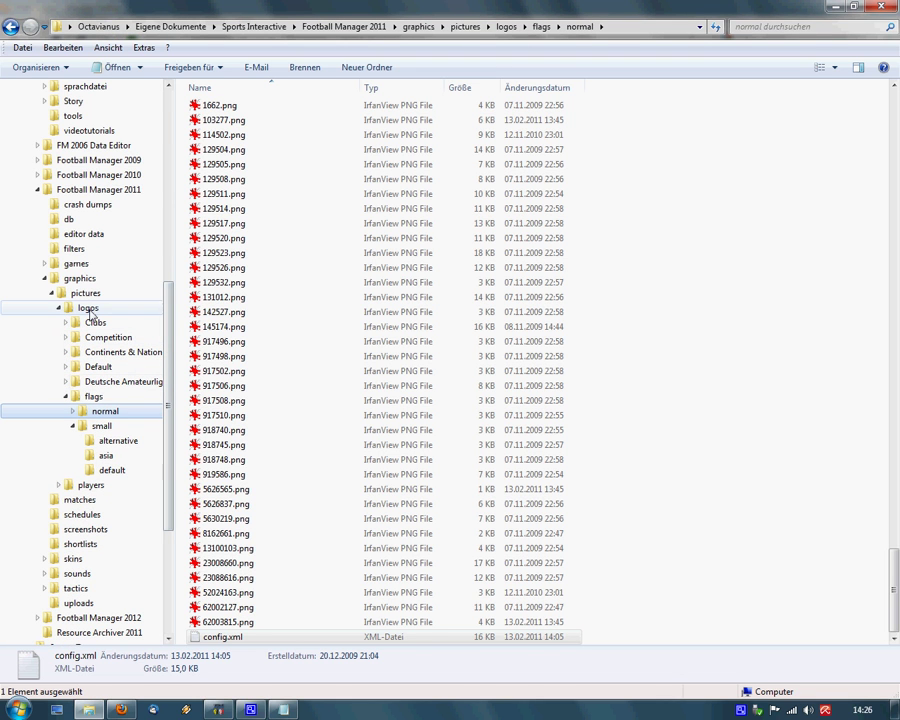
{"action": "left_click", "coordinate": [89, 310]}
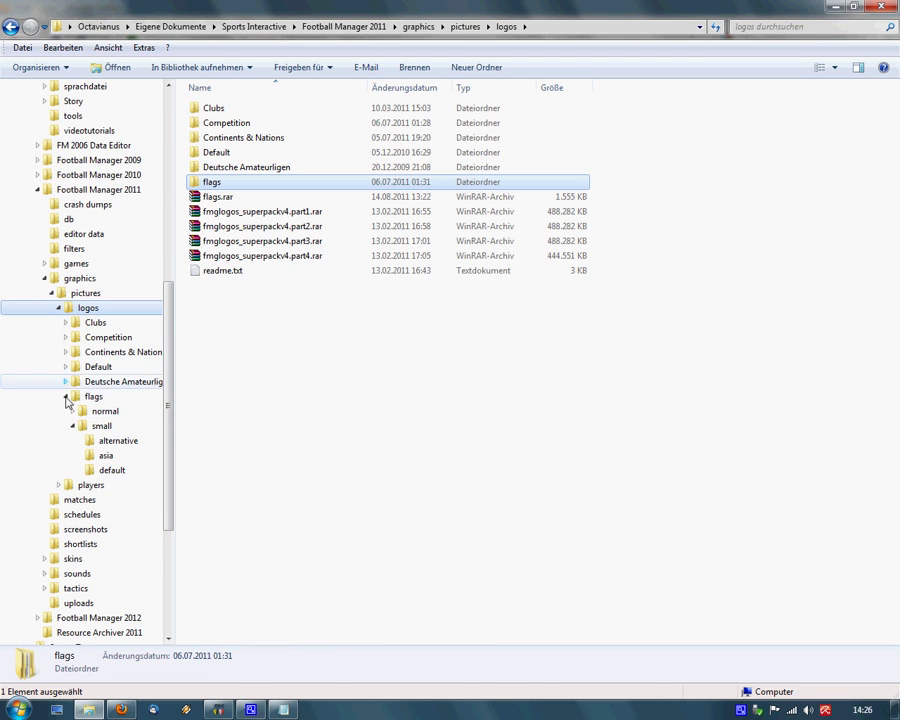
{"action": "left_click", "coordinate": [65, 396]}
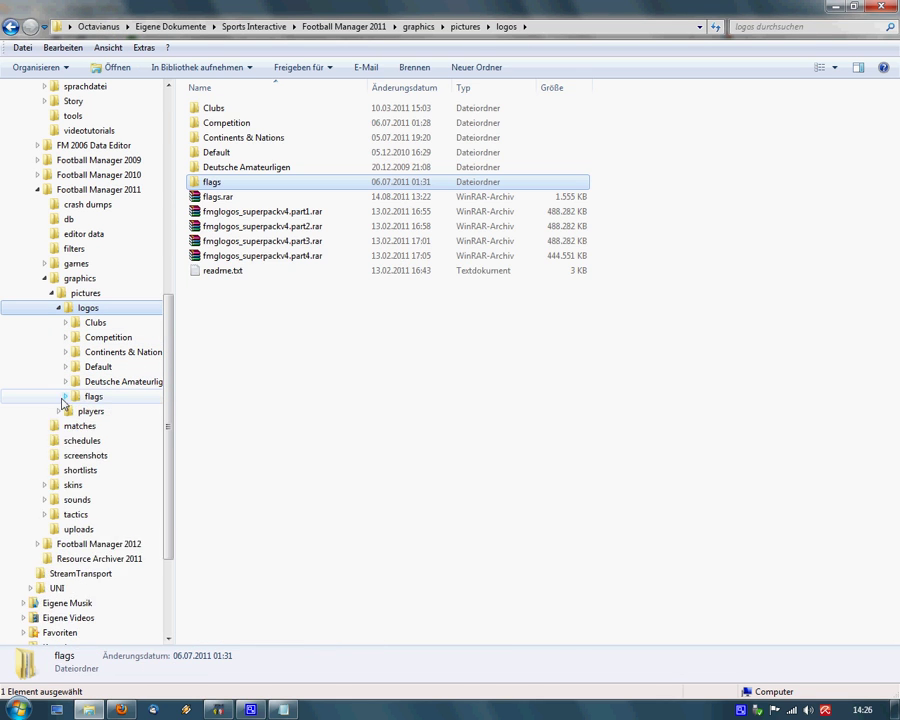
{"action": "left_click", "coordinate": [330, 362]}
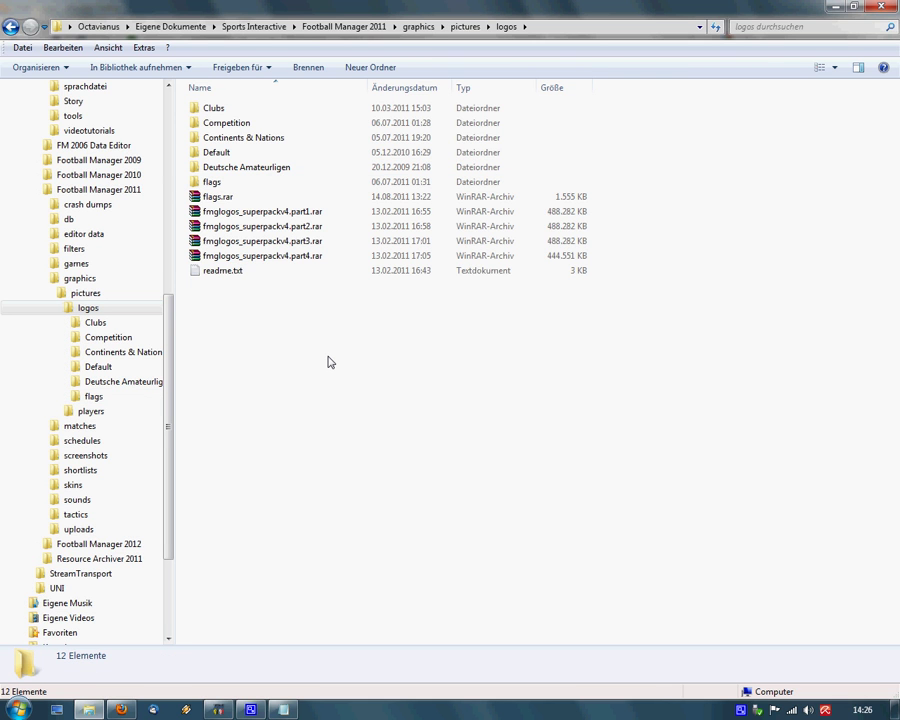